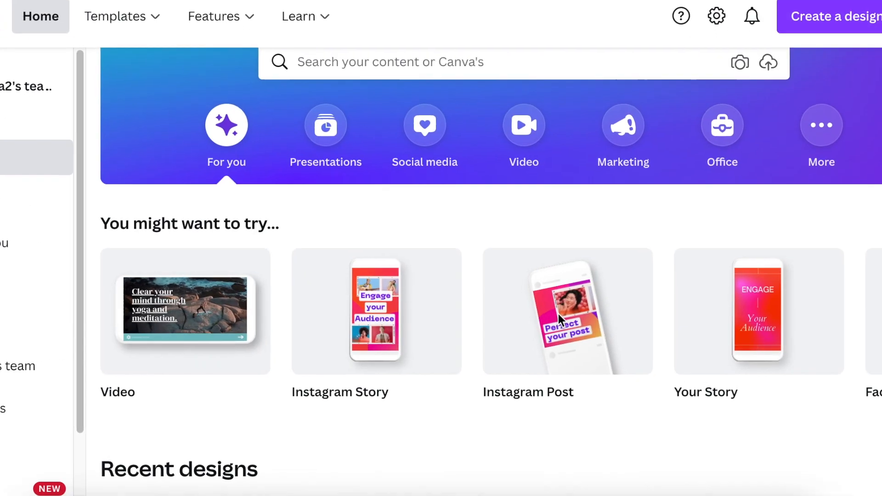
Create a blank Instagram Post design and fill its background with the black from the Wild Orchid palette
click(560, 315)
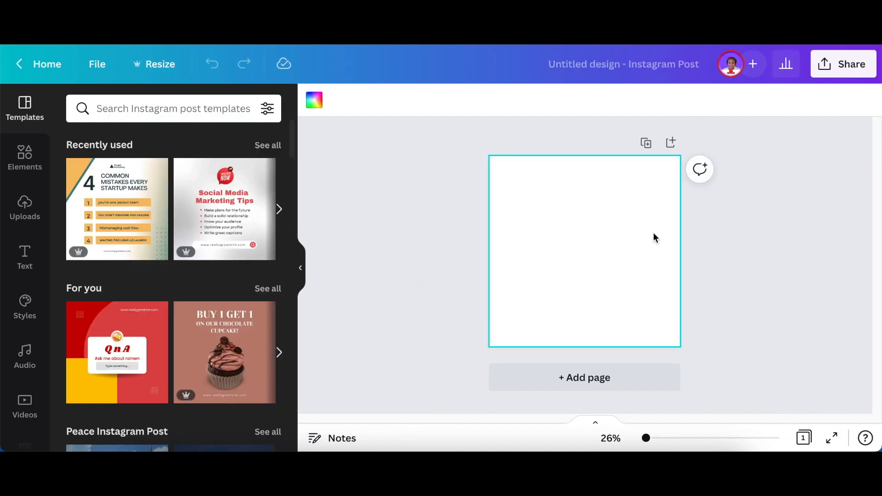
click(315, 100)
click(268, 340)
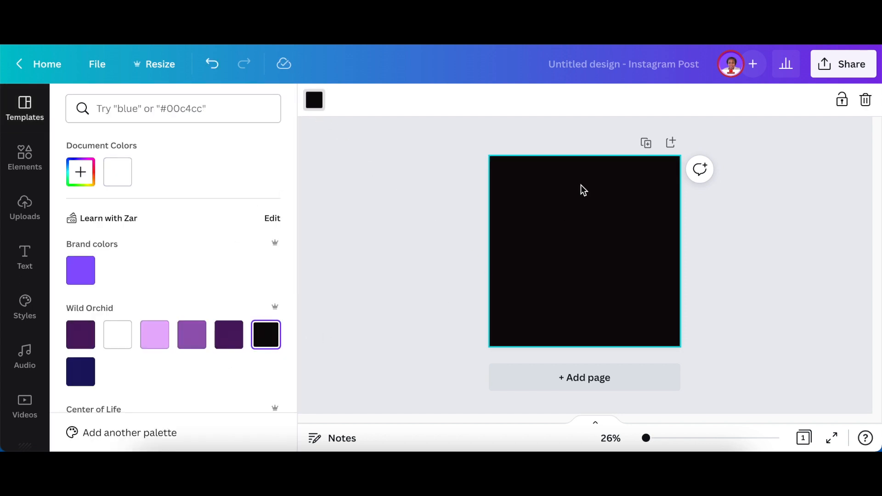
click(460, 241)
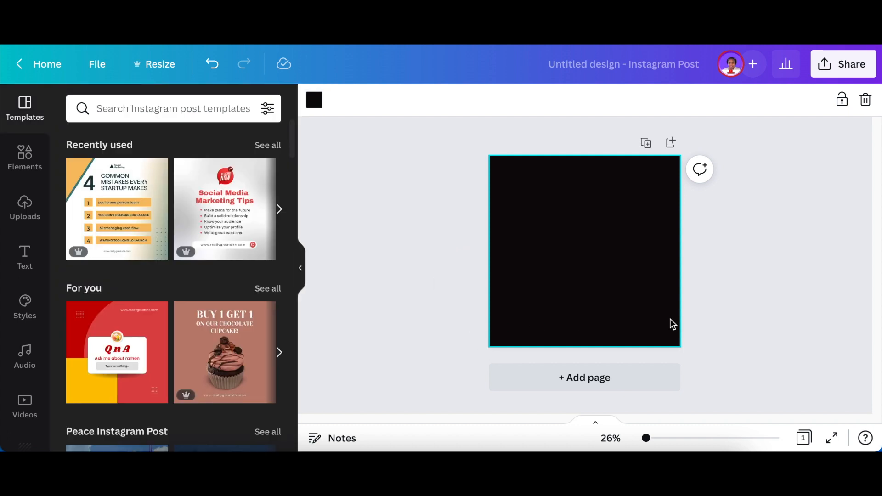
Lock the page background and unlock it again
click(842, 102)
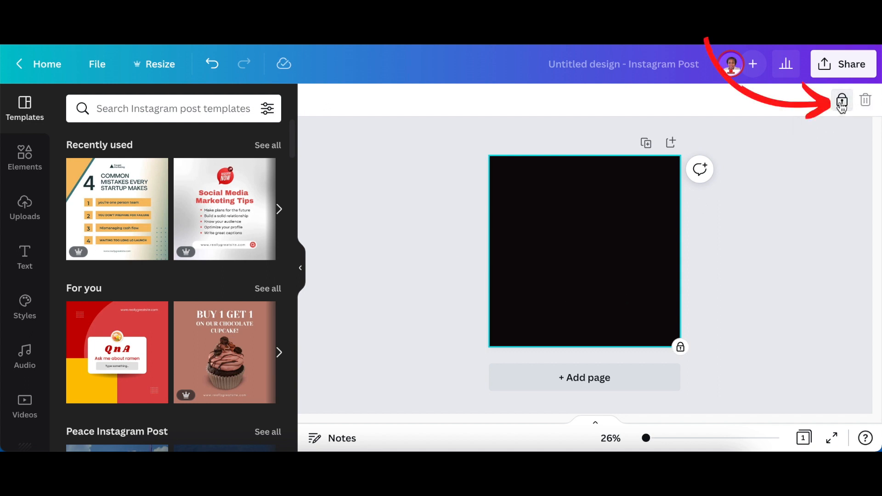
click(842, 102)
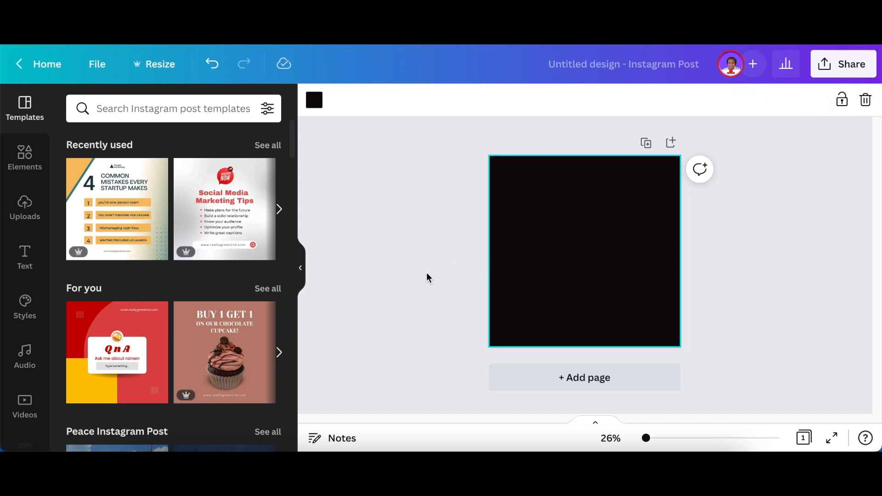
Search the elements for fire graphics and add the wide row of orange flames with a yellow base to the page
click(20, 162)
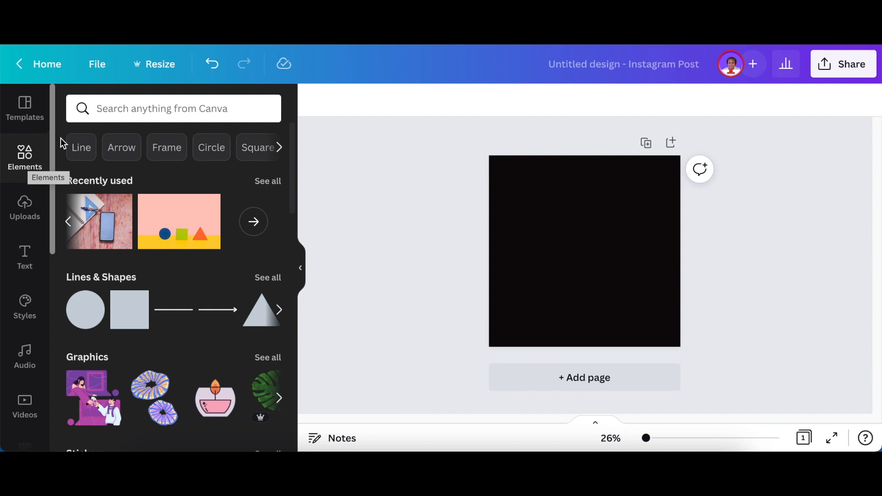
click(108, 107)
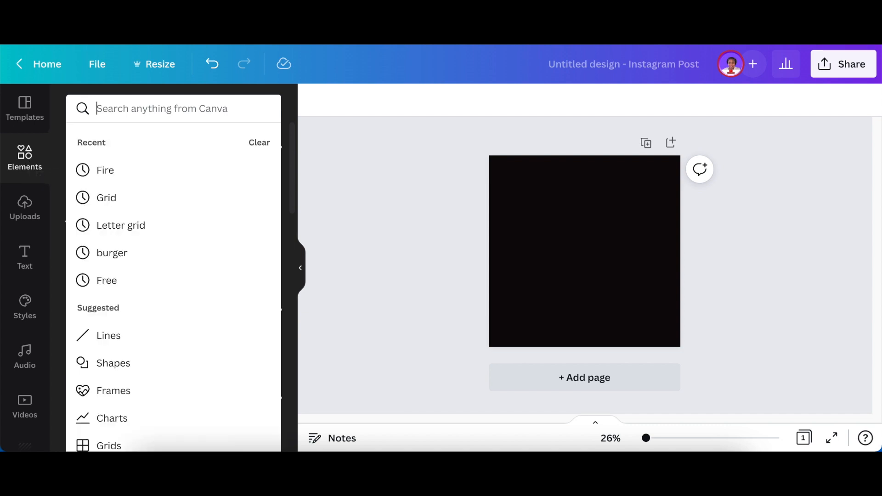
text(fire)
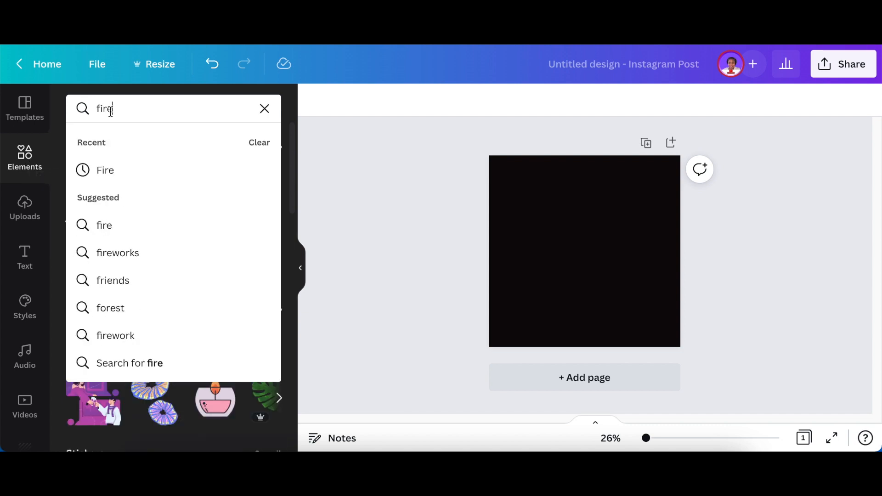
click(150, 184)
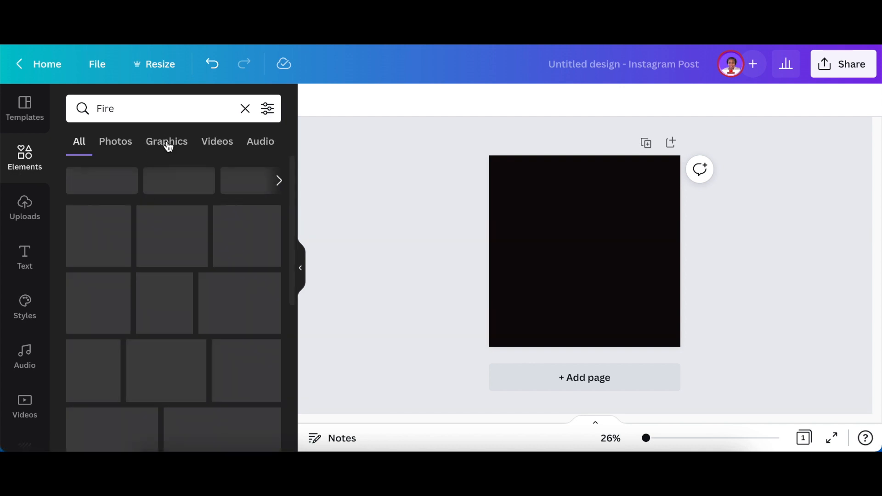
click(167, 146)
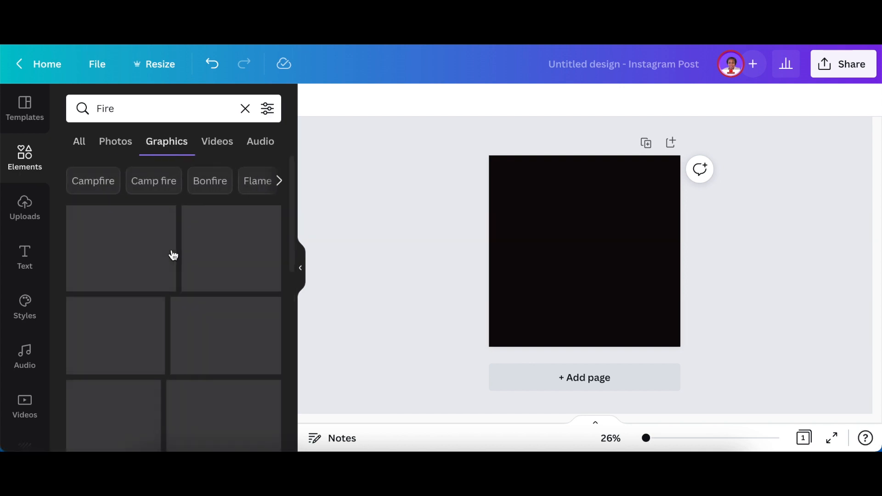
scroll(174, 253, down, 5)
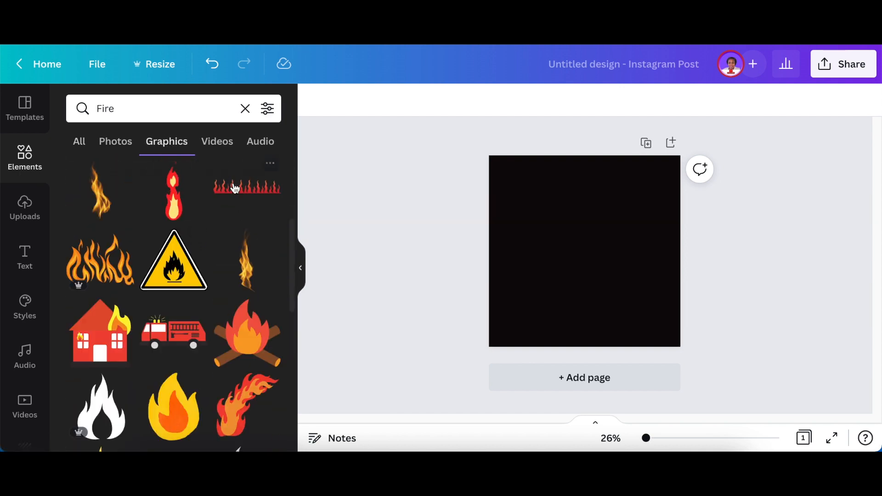
scroll(202, 271, down, 5)
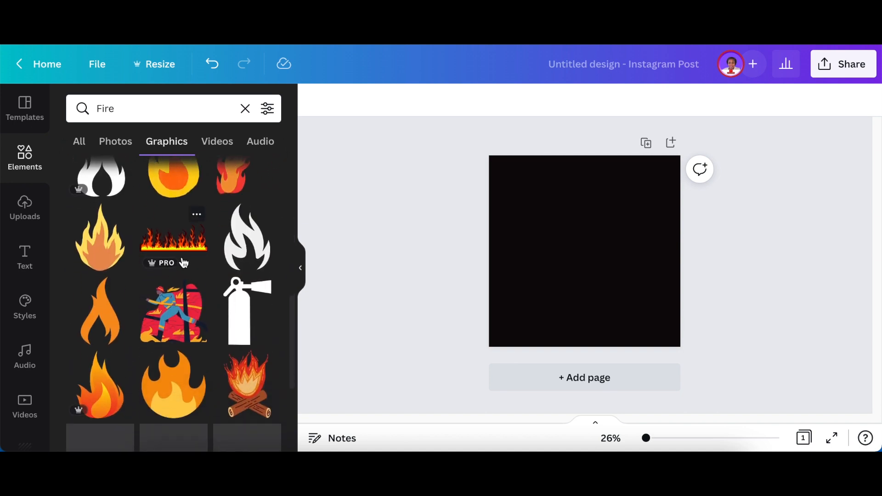
click(173, 244)
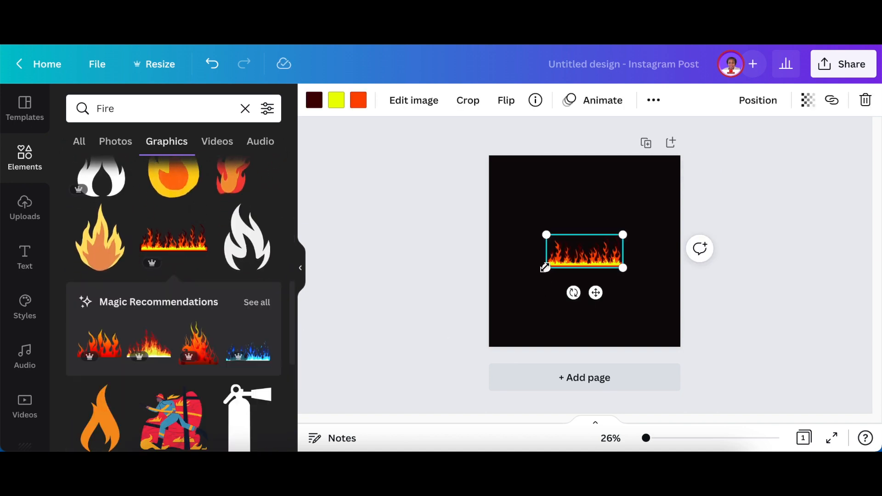
Enlarge the flames beyond the page's width and place them along the bottom edge, with their yellow base off the page
drag(544, 268, 389, 383)
drag(570, 332, 647, 363)
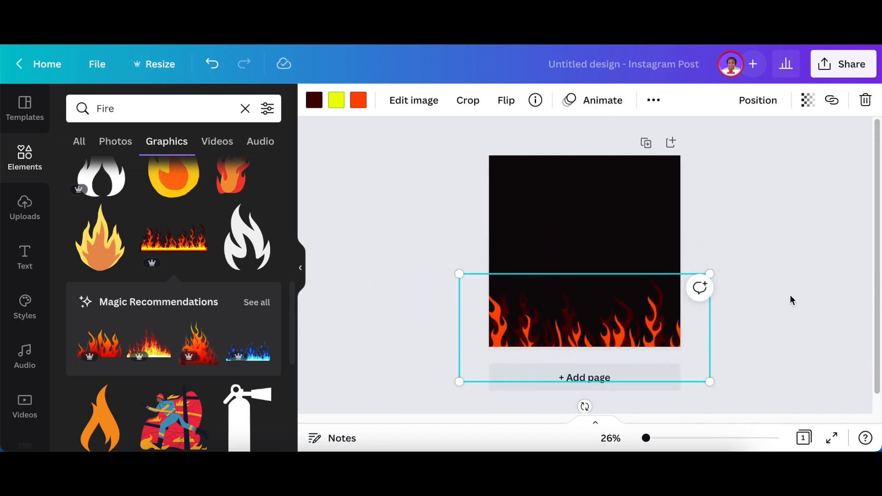
click(776, 313)
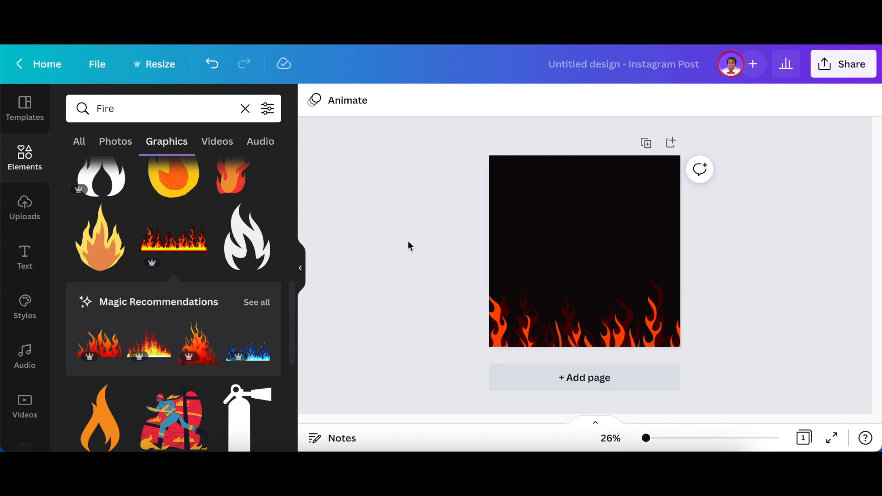
Add a text box, enlarge it to about size 49.3 and centre it over the flames near the page's bottom
key(t)
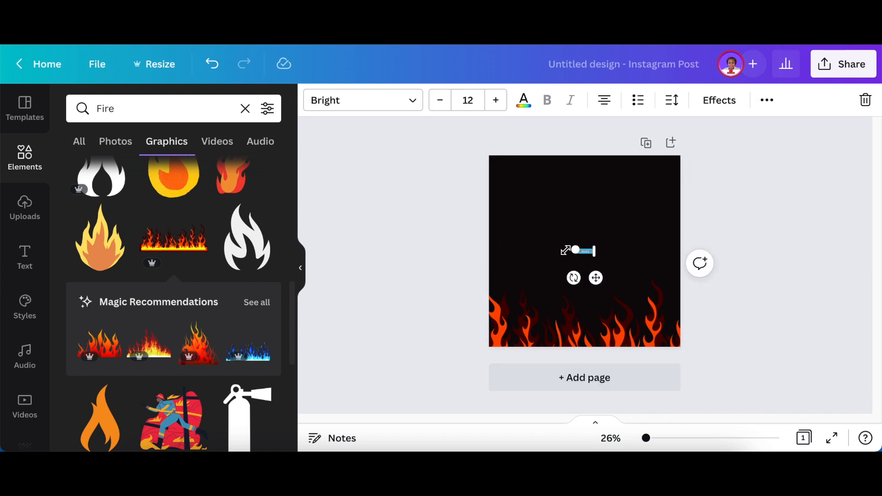
drag(574, 251, 518, 250)
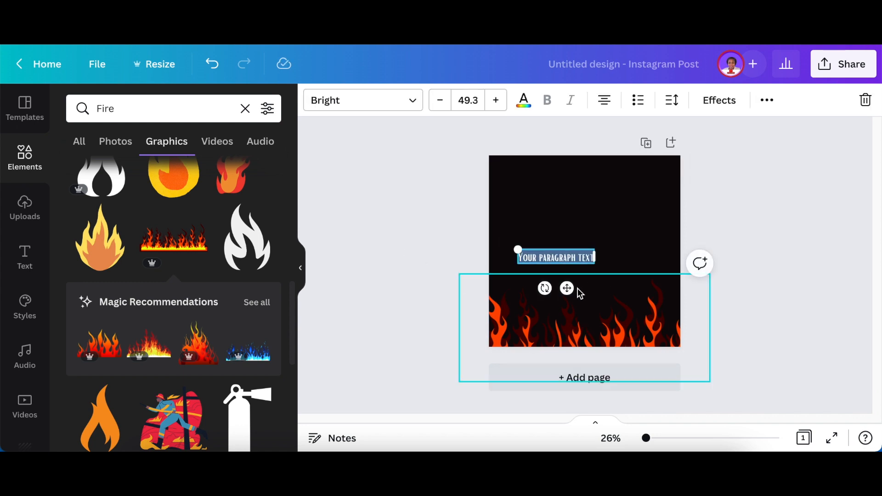
drag(566, 288, 596, 354)
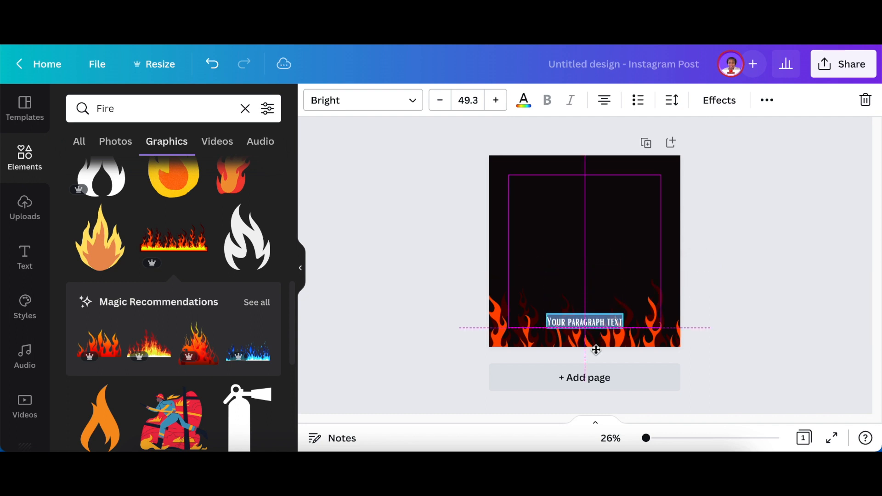
Change the text's font to League Spartan and reduce its font size
click(412, 102)
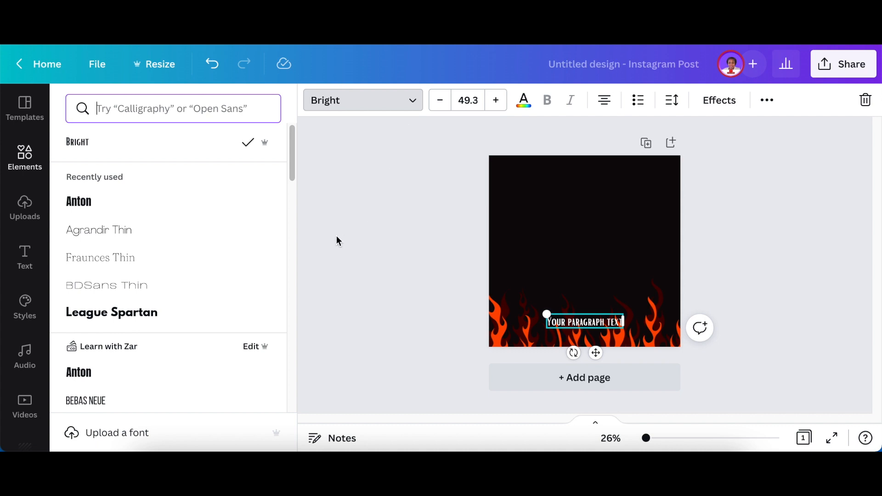
click(174, 314)
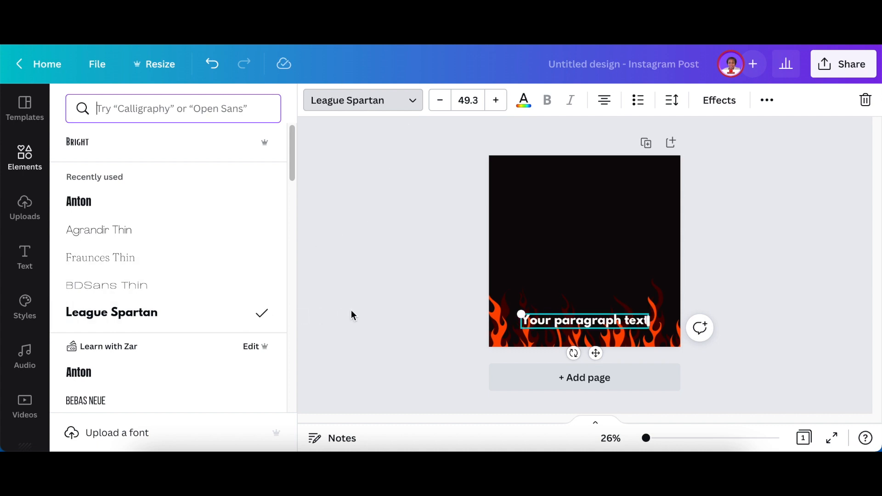
click(467, 99)
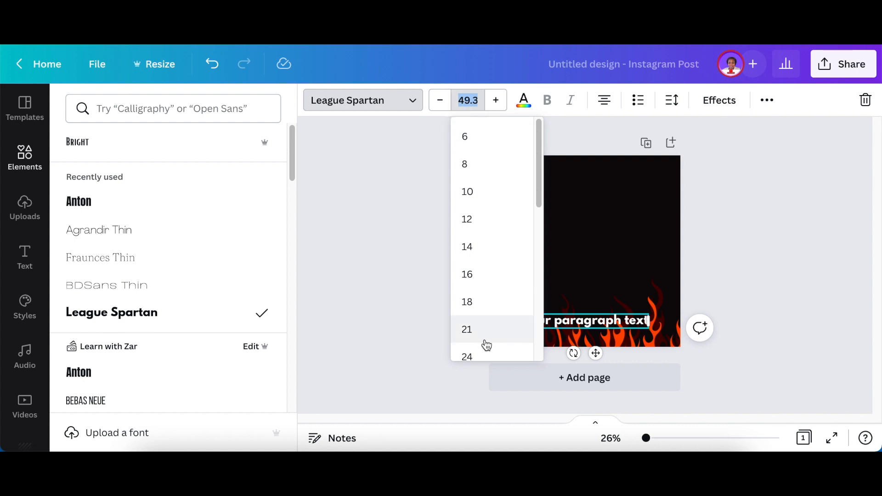
click(470, 330)
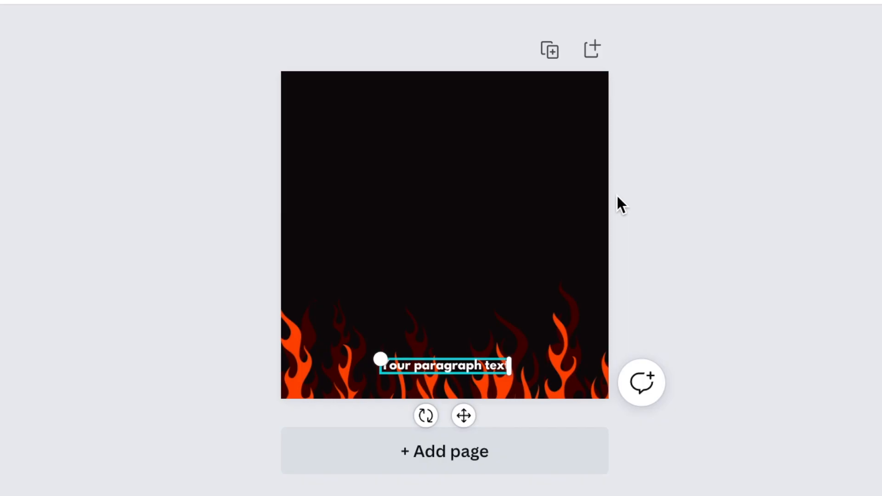
Replace the placeholder text with "Delivery withing 5km radius"
double_click(471, 366)
text(Delivery withing)
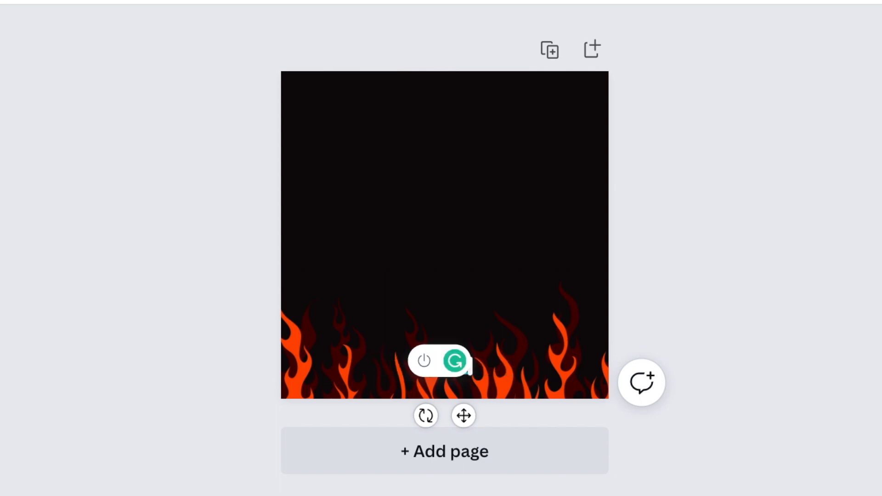
text( 5km radius)
click(228, 277)
Duplicate the delivery line directly above itself, change it to "WhatsApp orders" with the phone number, and enlarge it slightly
click(415, 367)
key(ctrl+d)
drag(470, 422, 464, 400)
double_click(464, 349)
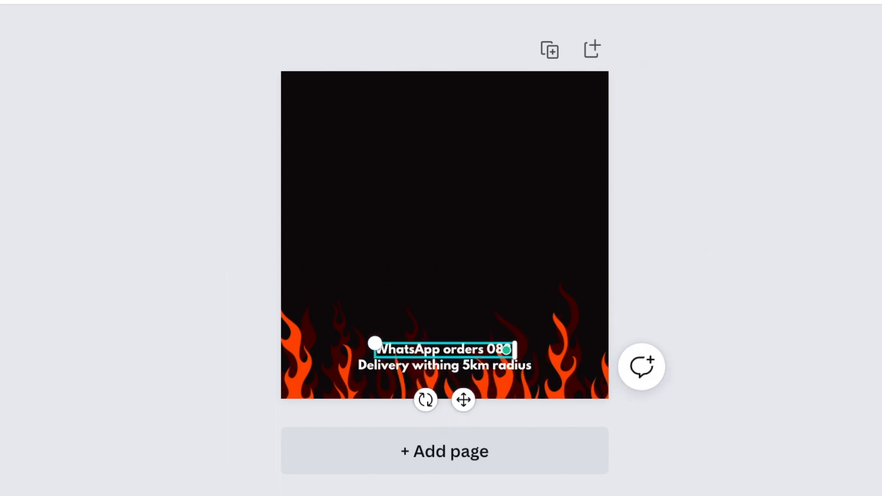
click(292, 0)
Duplicate the WhatsApp line above itself and replace the copy's text with the business's street address
key(ctrl+d)
drag(463, 385, 460, 370)
double_click(445, 321)
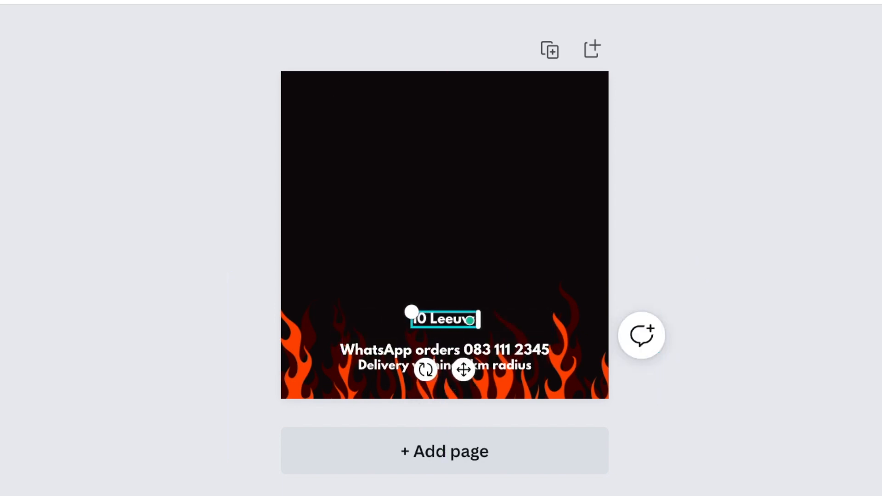
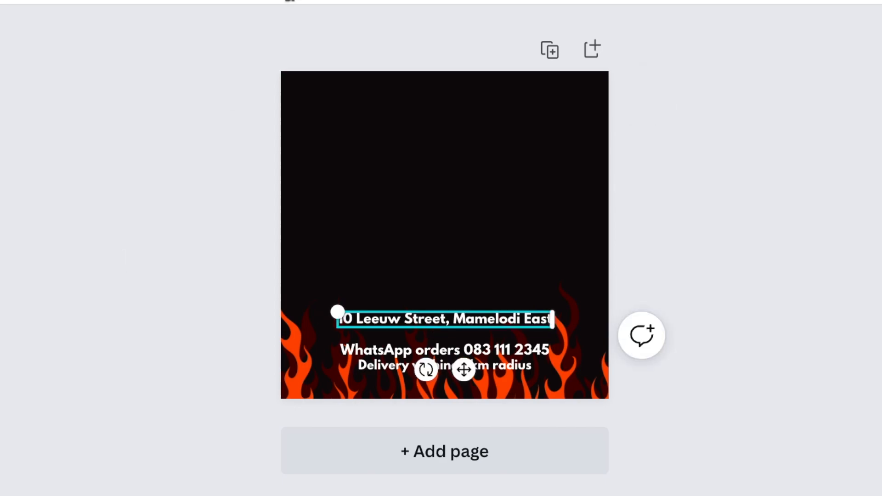
click(134, 233)
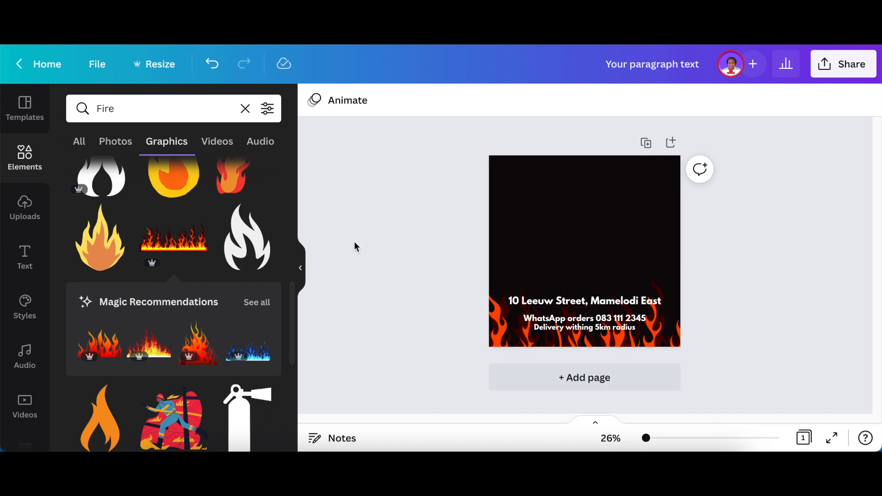
Search the elements for burger, add the double-patty burger photo with white sauce, and centre it above the address line
click(25, 205)
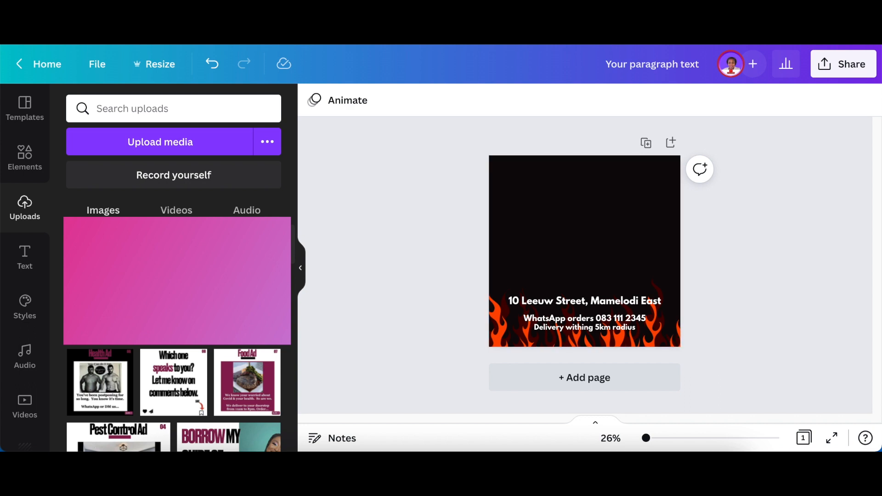
click(32, 163)
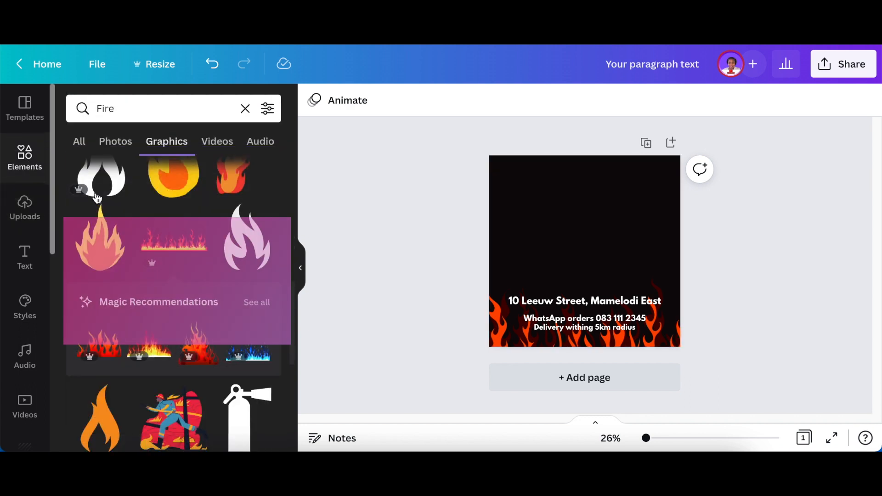
click(253, 112)
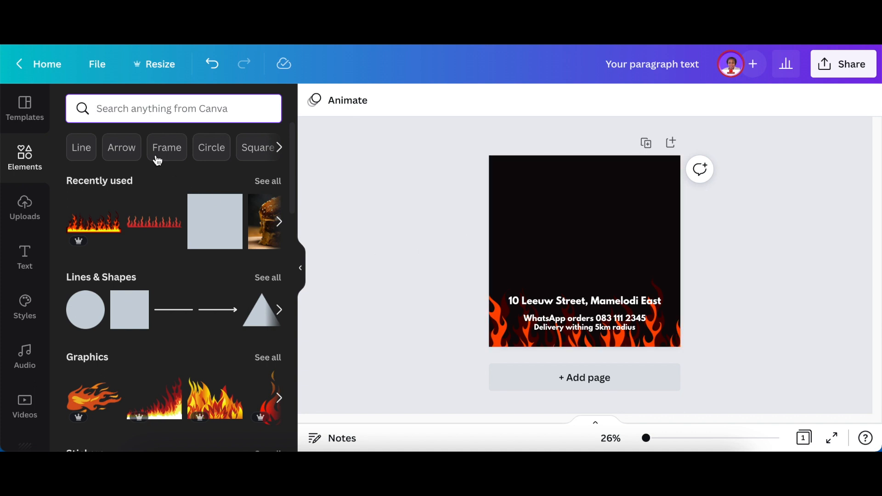
text(burger)
key(Return)
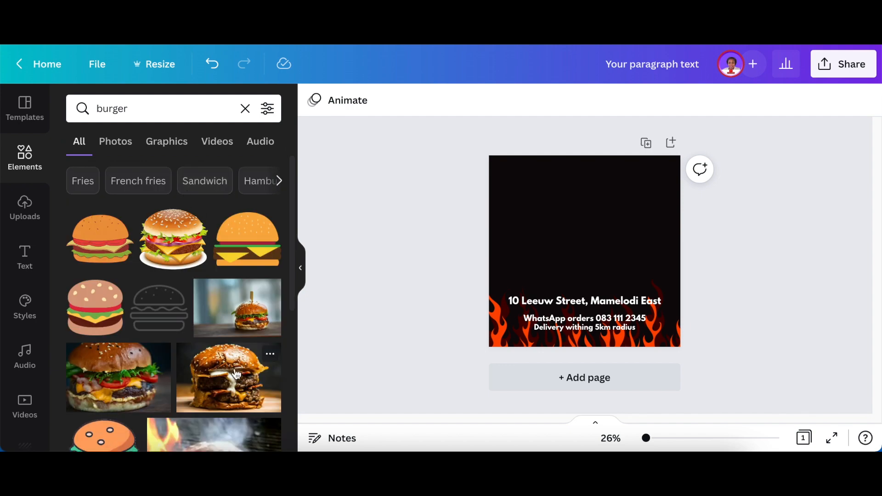
click(229, 378)
click(586, 301)
click(576, 242)
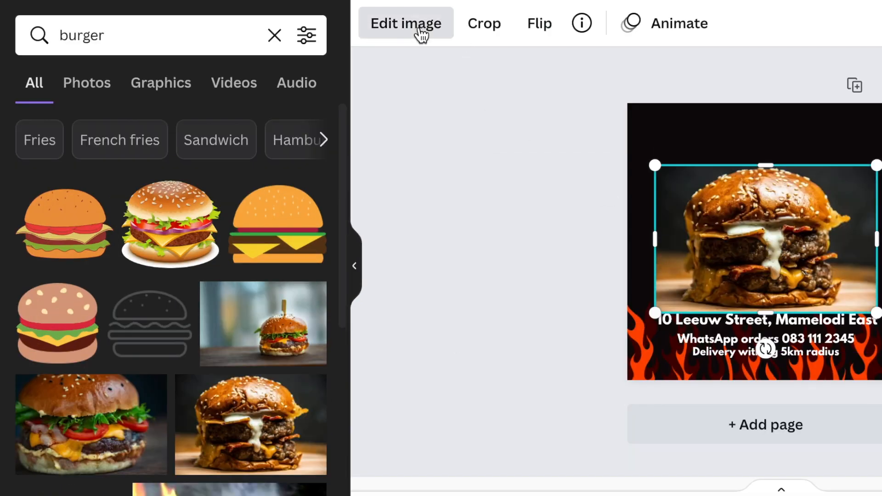
Remove the burger photo's background with the Background Remover and apply the result
click(424, 41)
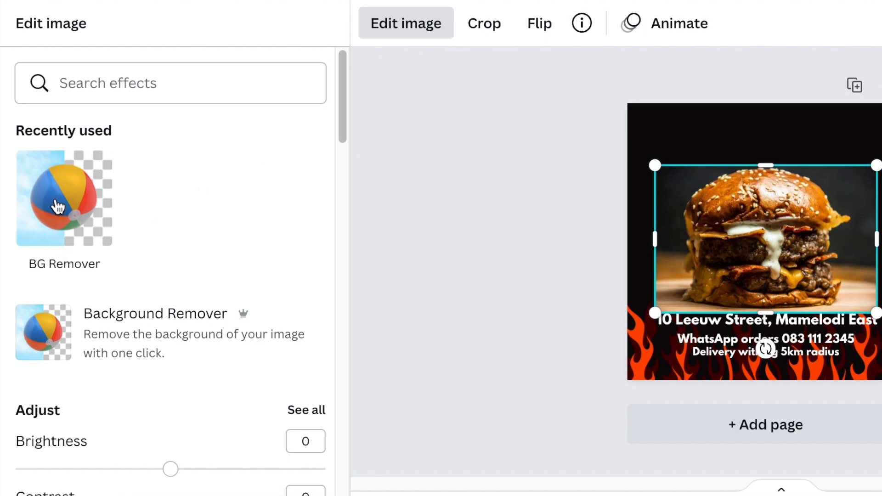
click(62, 211)
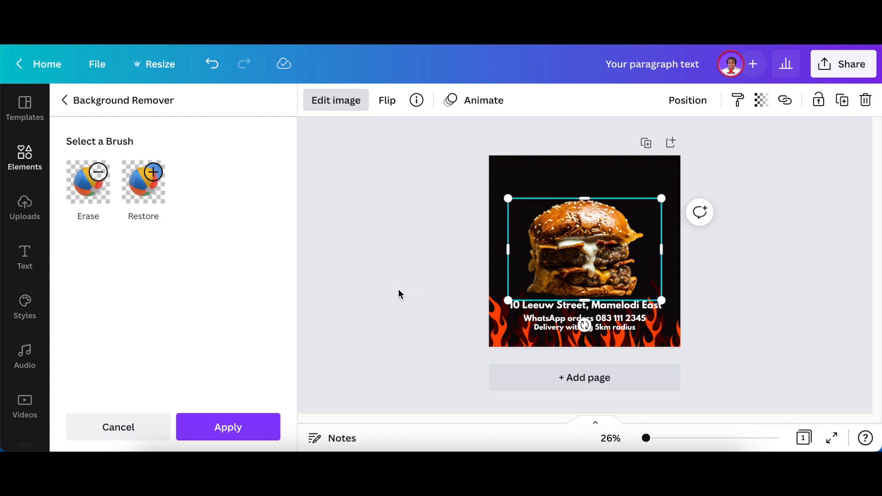
click(223, 424)
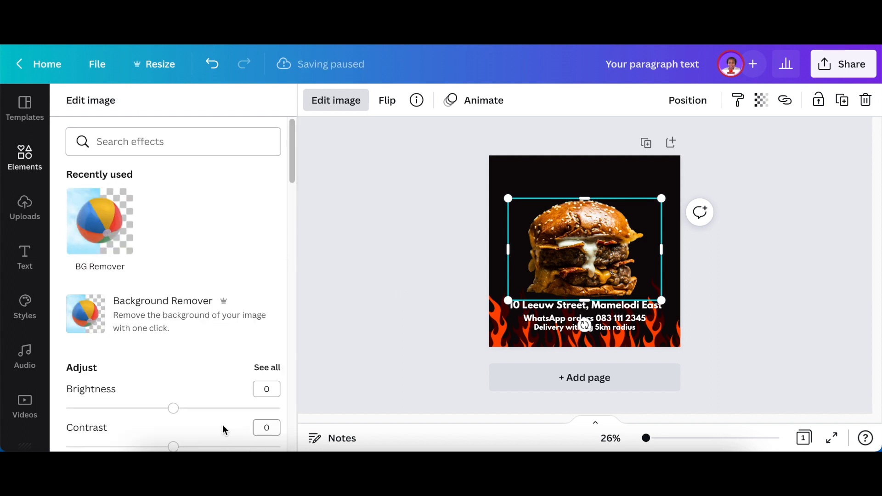
Finish the burger photo editing and nudge the delivery line slightly down, away from the WhatsApp line
click(432, 280)
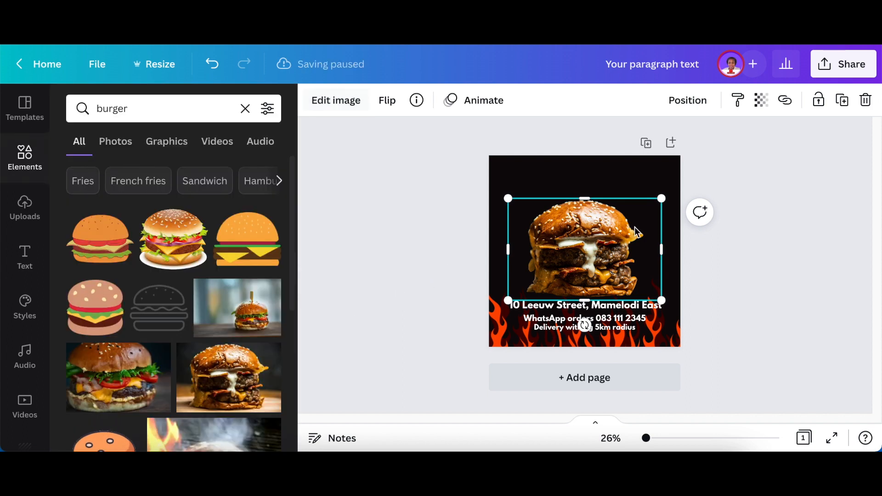
click(748, 254)
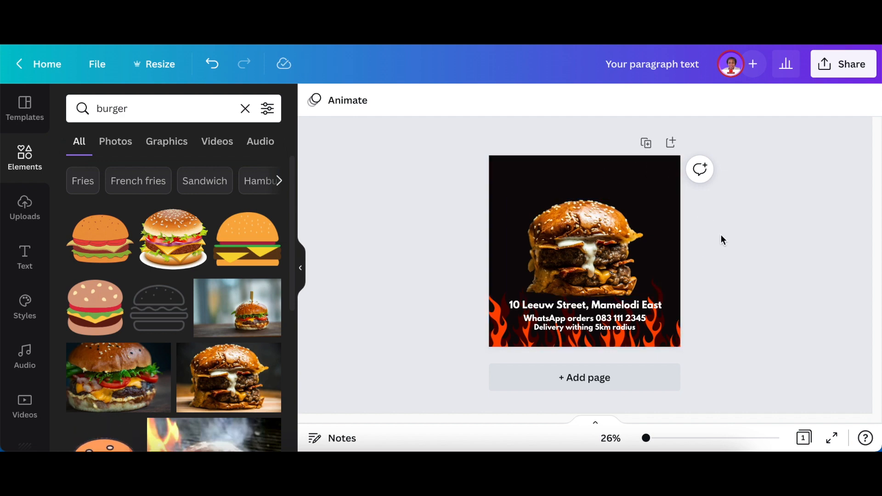
click(608, 330)
key(Down)
key(Down)
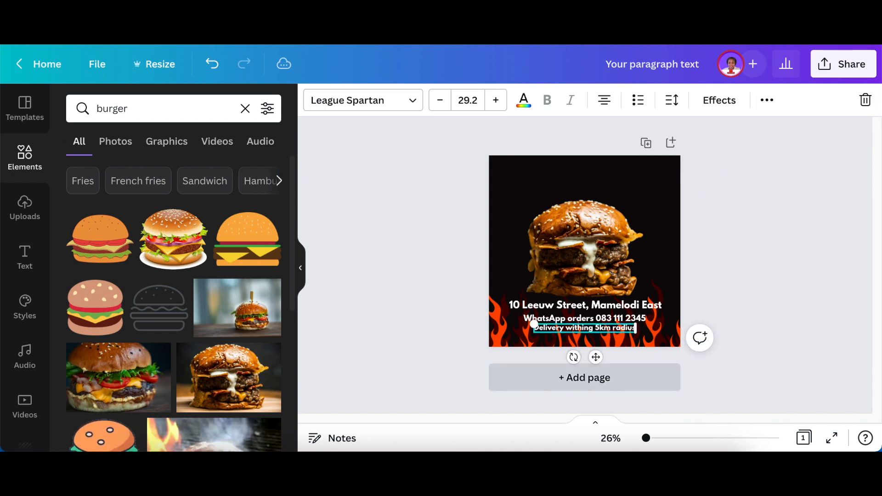
click(743, 233)
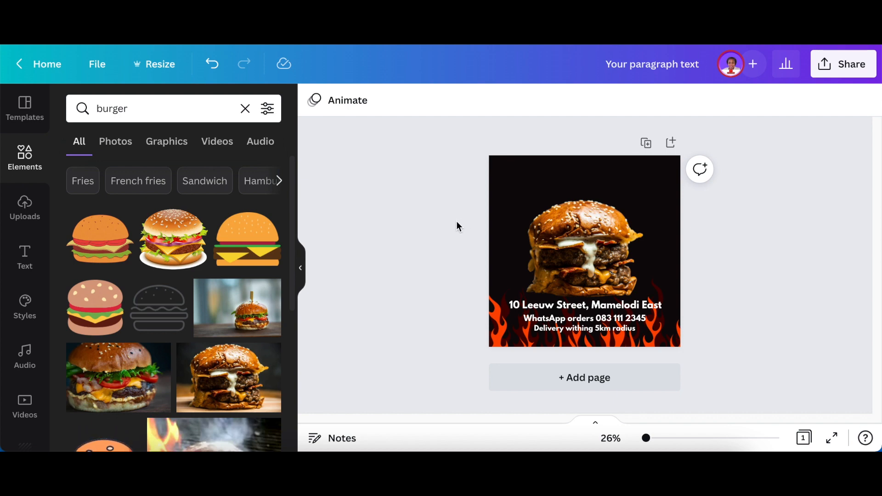
Add the price text "R55", enlarge it greatly, and place it in the upper-right corner of the post
key(t)
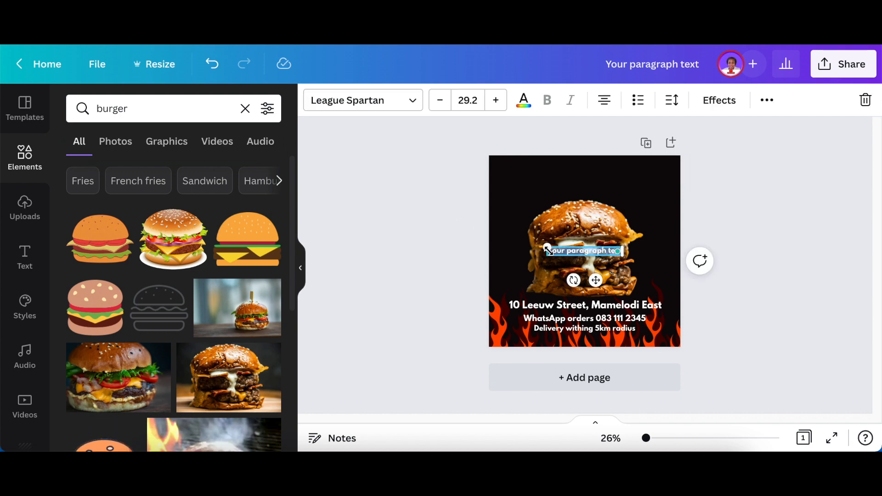
text(R55)
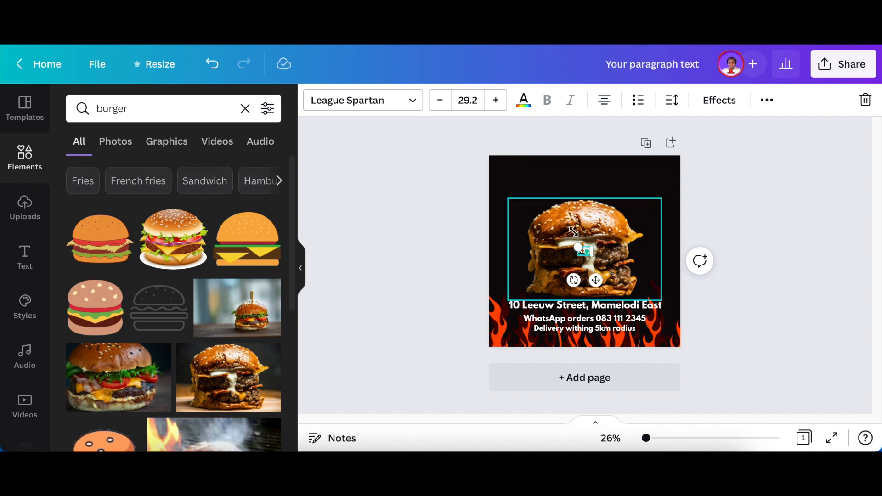
drag(578, 247, 509, 203)
drag(549, 228, 636, 185)
click(710, 239)
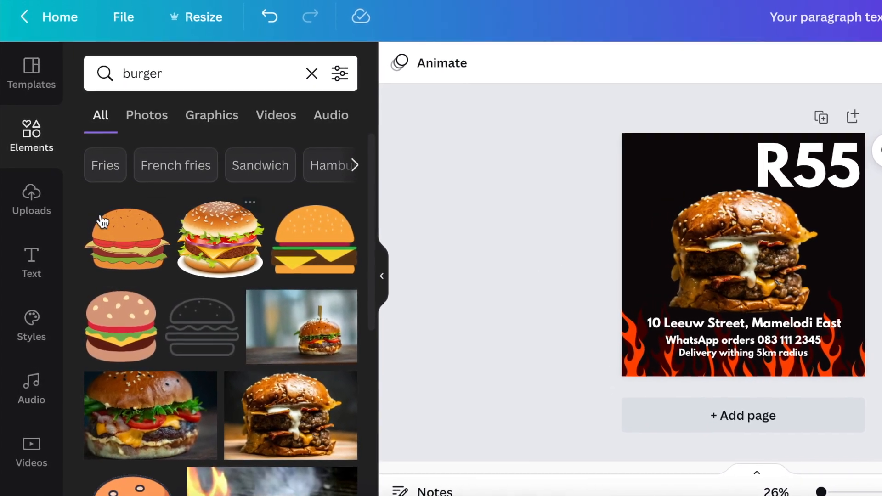
Find the letter-shaped frames in the Frame elements and add the letter F frame to the post
click(28, 137)
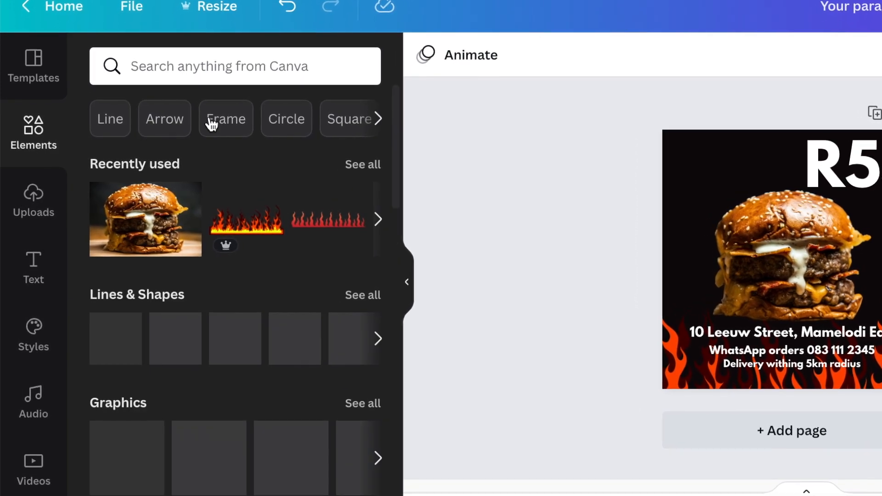
click(224, 120)
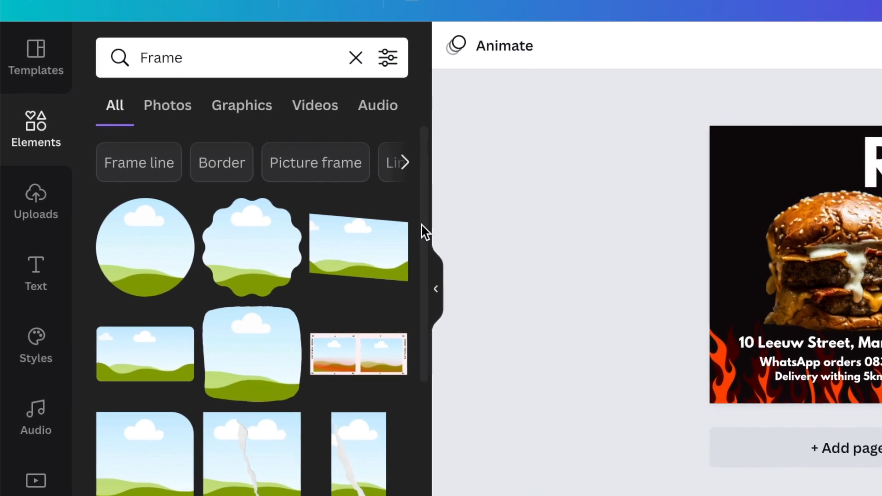
drag(423, 195, 437, 356)
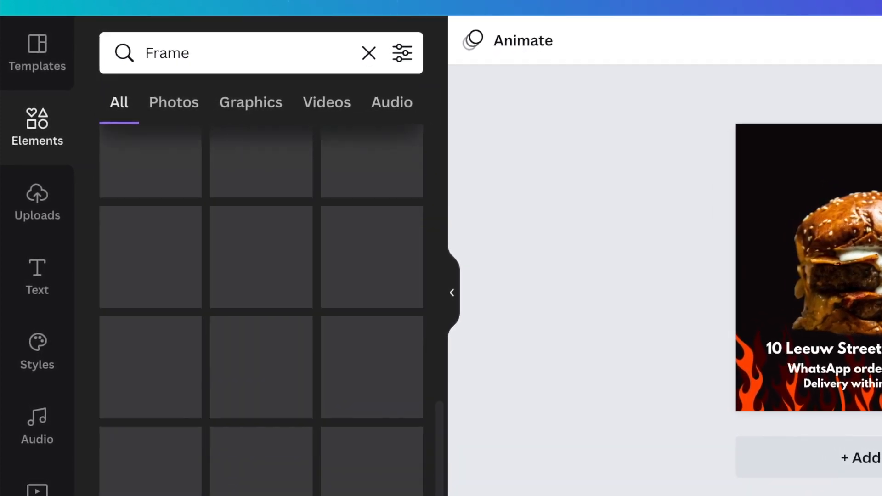
scroll(269, 307, down, 5)
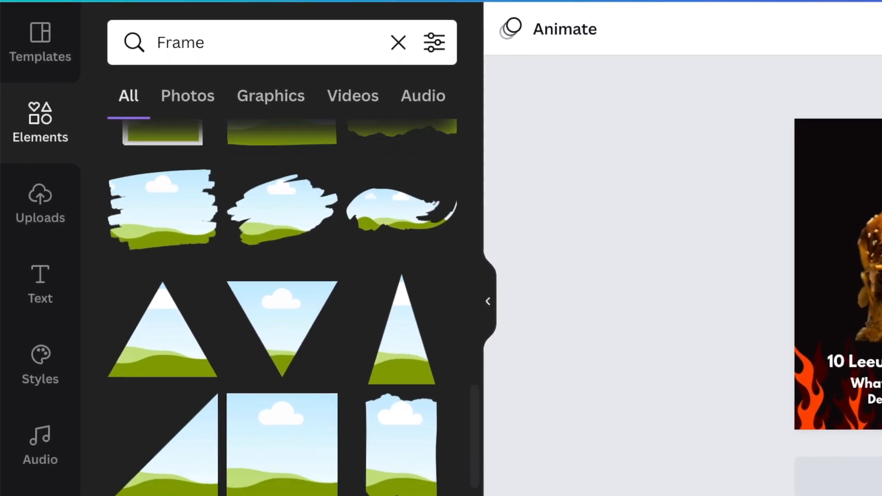
scroll(483, 420, down, 5)
scroll(290, 304, down, 3)
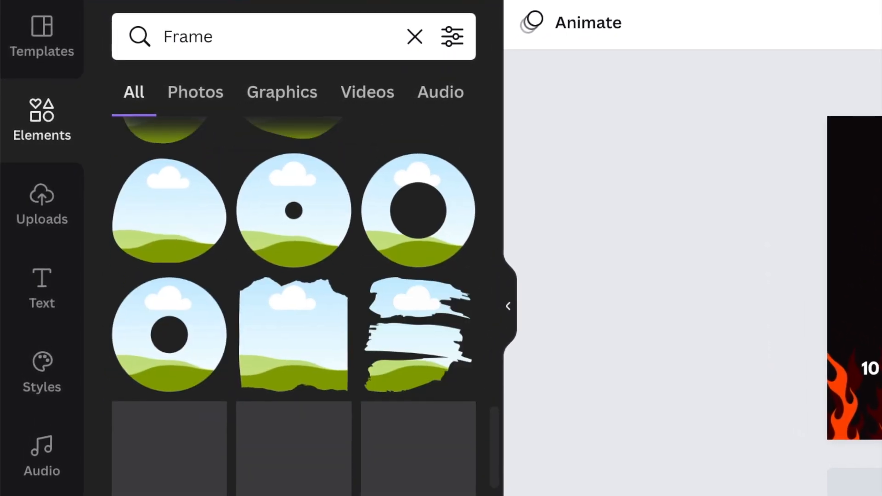
scroll(290, 303, down, 5)
scroll(301, 303, down, 6)
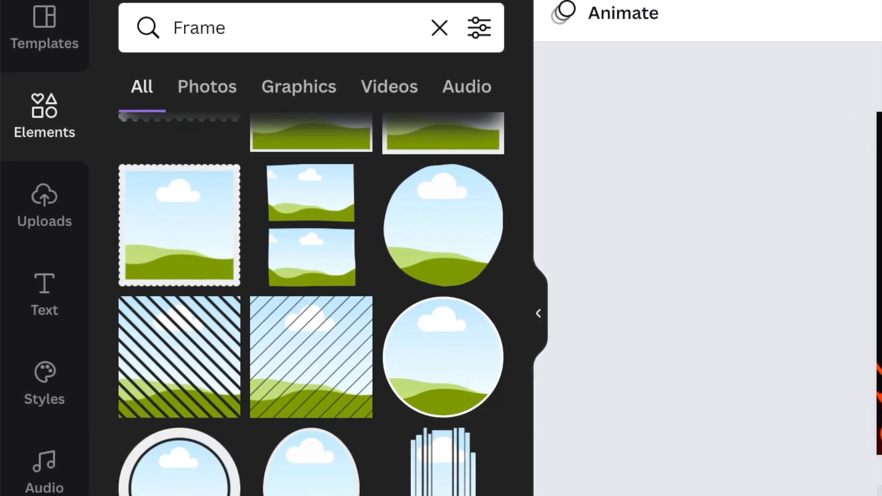
scroll(307, 303, down, 9)
scroll(315, 304, down, 3)
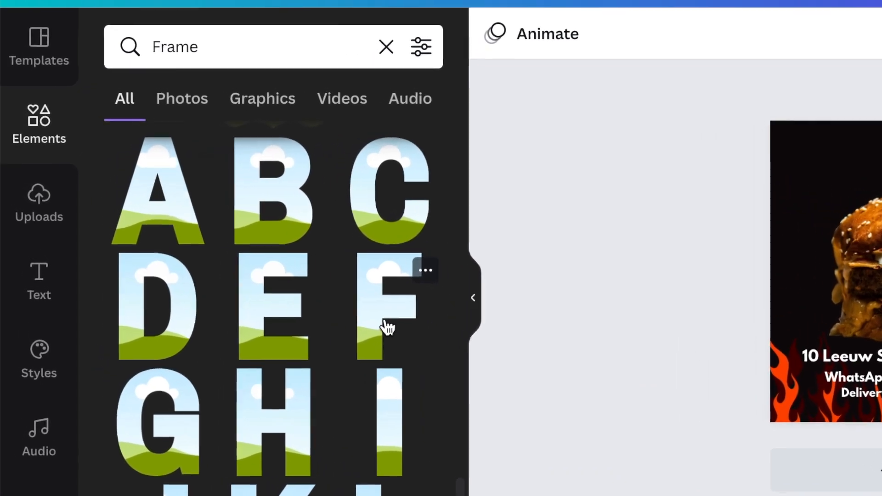
click(412, 309)
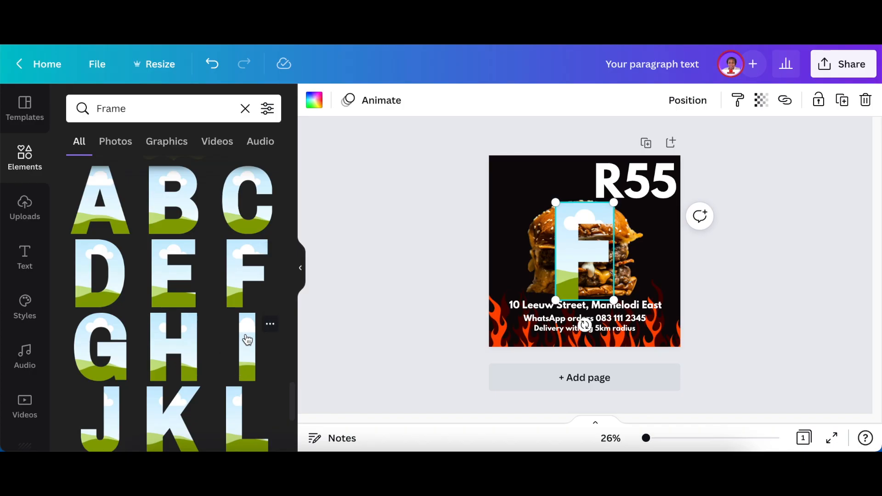
Add the letter frames I, R and E to the post
scroll(199, 291, down, 5)
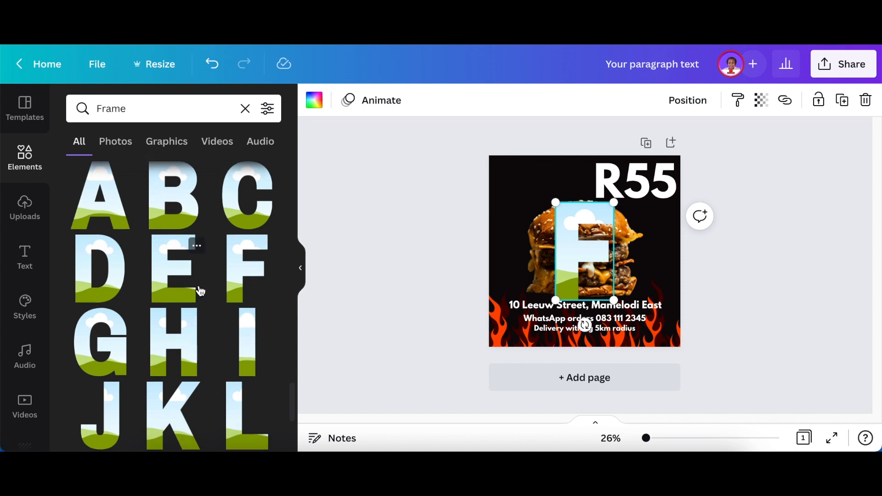
scroll(243, 276, up, 4)
click(255, 350)
scroll(221, 339, down, 5)
click(241, 301)
scroll(193, 271, up, 6)
click(177, 297)
Shrink the E and R letter frames and move them up beside the R55 price
drag(617, 202, 573, 271)
drag(575, 327, 578, 223)
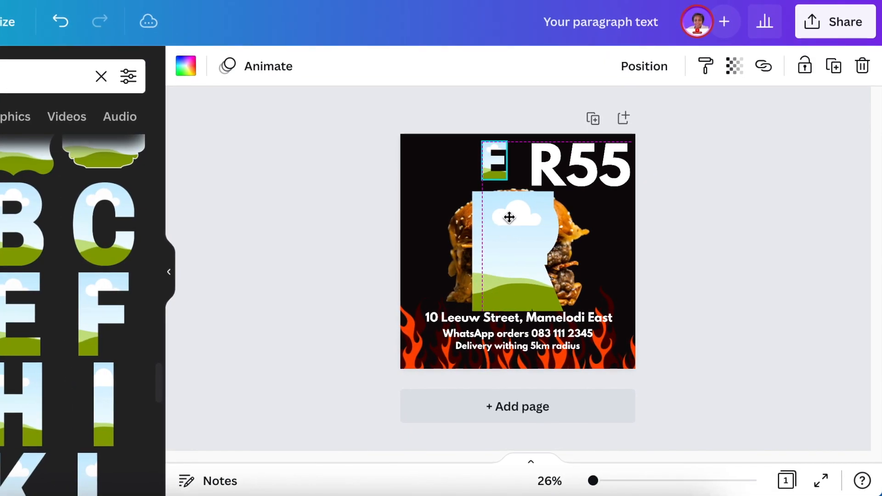
drag(554, 191, 496, 281)
click(494, 159)
drag(508, 179, 489, 167)
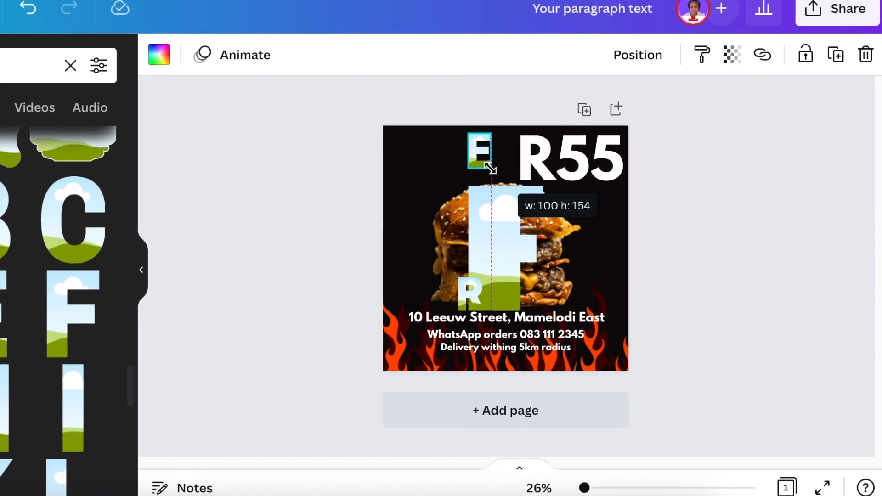
drag(470, 294, 439, 152)
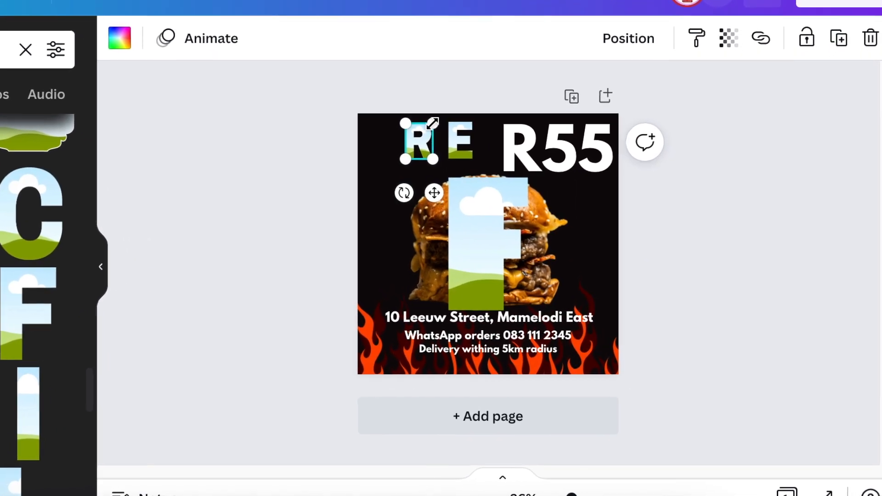
drag(434, 193, 441, 193)
Shrink the I and F letter frames and line them up before R and E to spell FIRE
click(478, 230)
drag(528, 178, 474, 268)
drag(477, 344, 395, 203)
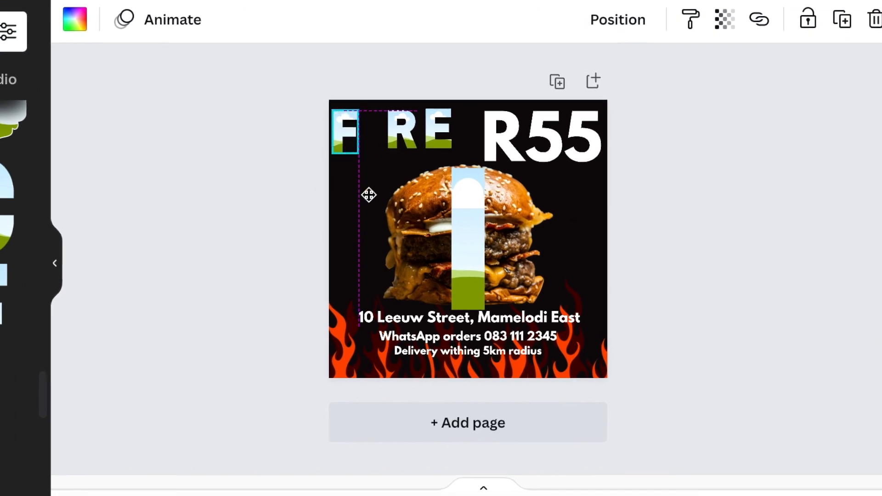
click(468, 226)
drag(484, 168, 460, 273)
drag(471, 347, 390, 186)
click(314, 120)
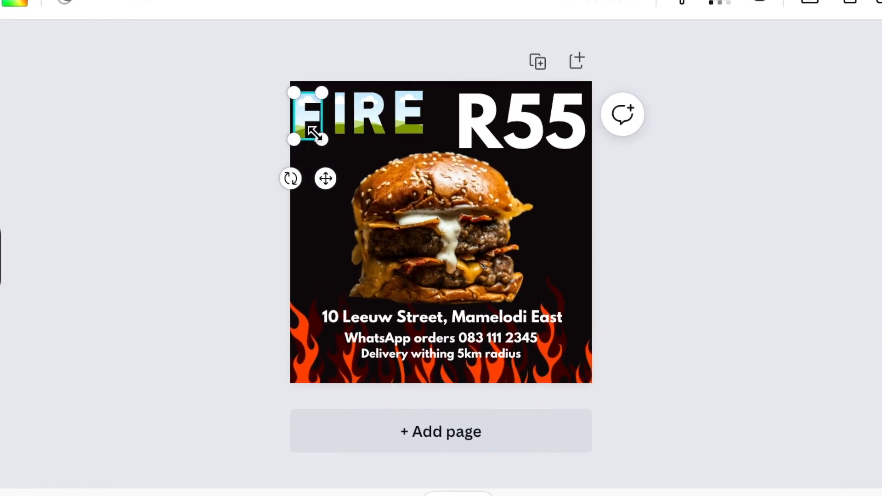
Match the F frame's size to the other letters and shift the rest of the word for better spacing
click(294, 107)
drag(329, 141, 317, 107)
click(375, 114)
drag(402, 102, 414, 102)
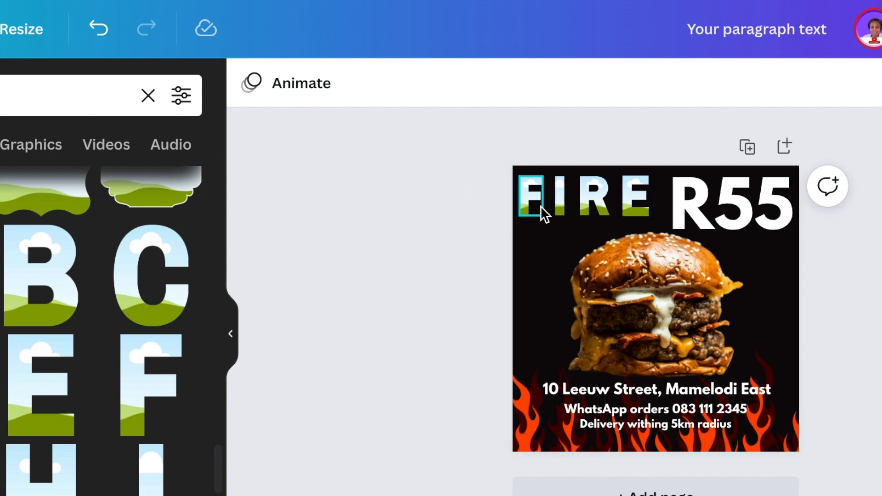
Search the elements for fire and look through the video results for a full-frame flames clip
click(39, 146)
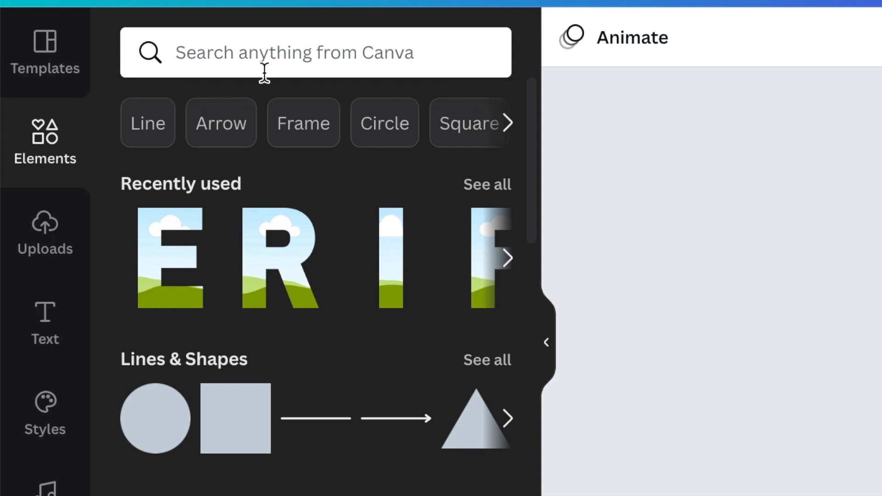
click(240, 60)
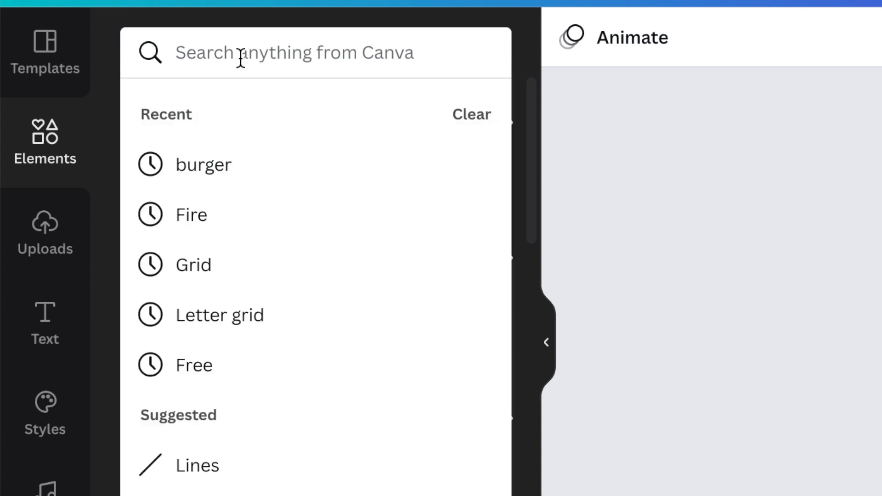
text(fire)
key(Return)
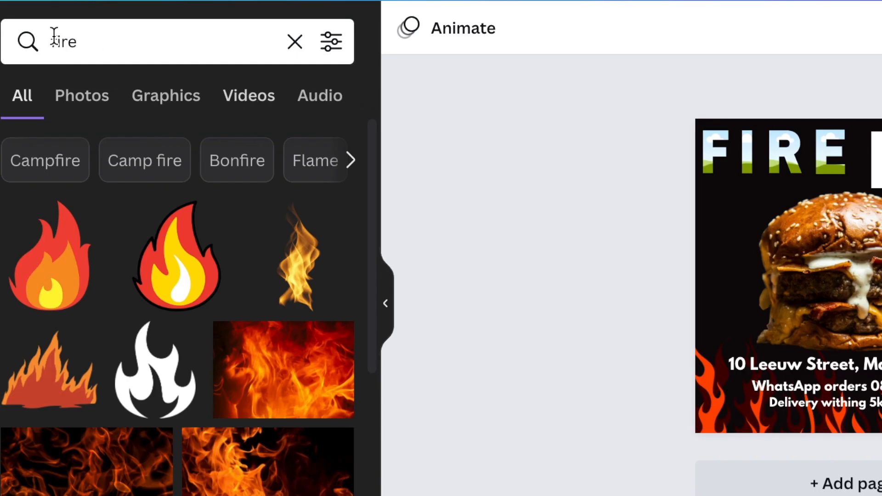
click(256, 99)
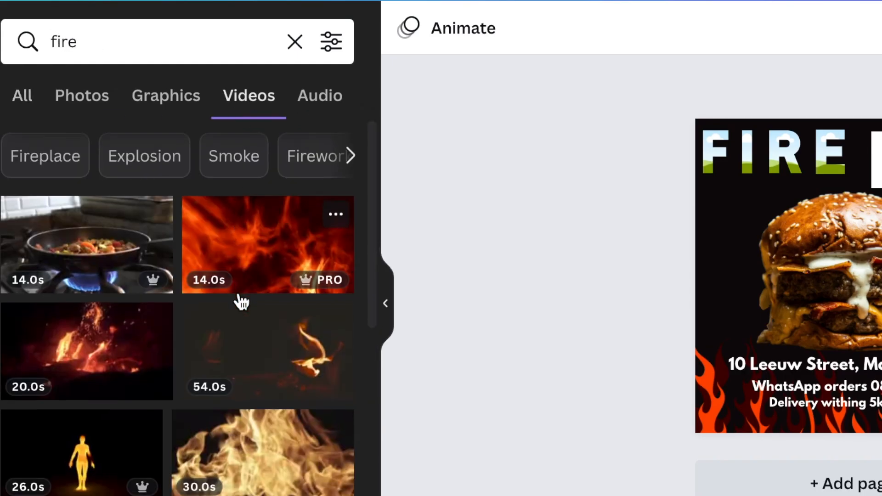
scroll(242, 251, down, 5)
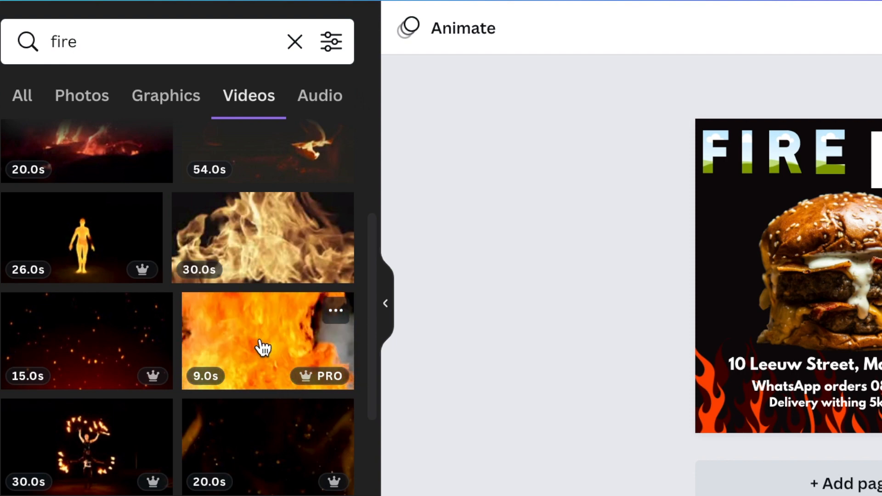
Fill the F, I, R and E letter frames with the 9.0s orange flames video
drag(258, 346, 719, 159)
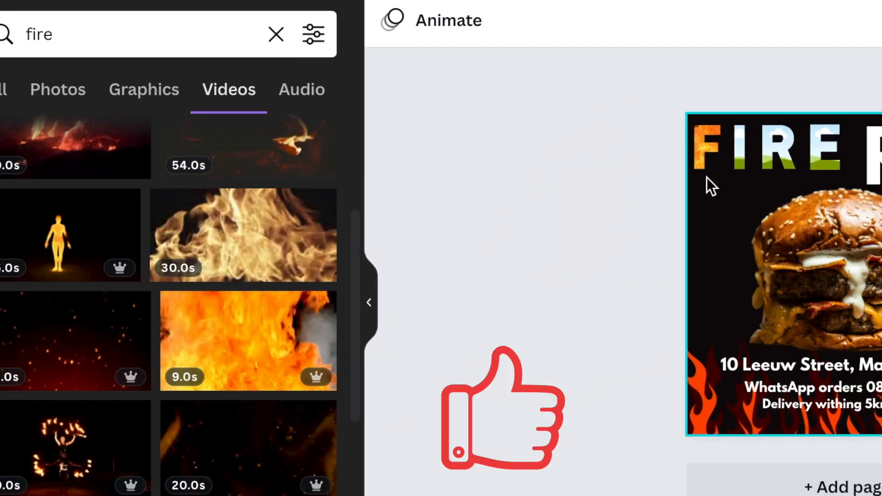
drag(207, 374, 740, 154)
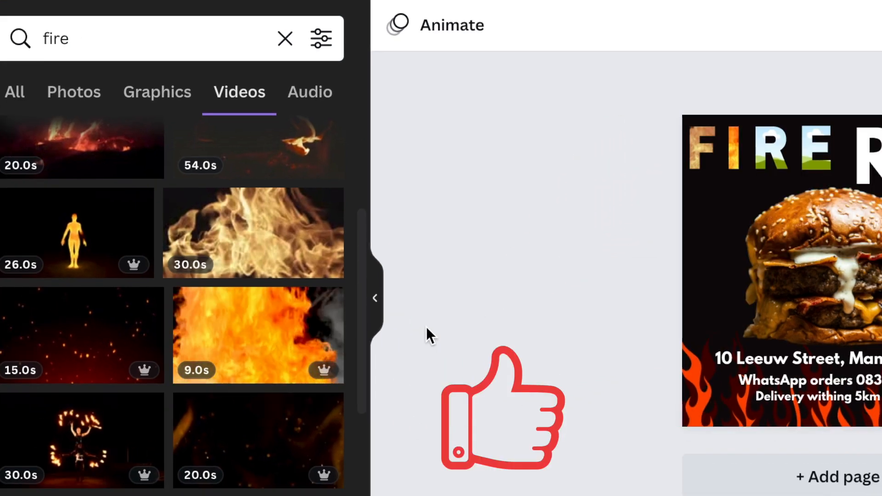
drag(236, 330, 778, 157)
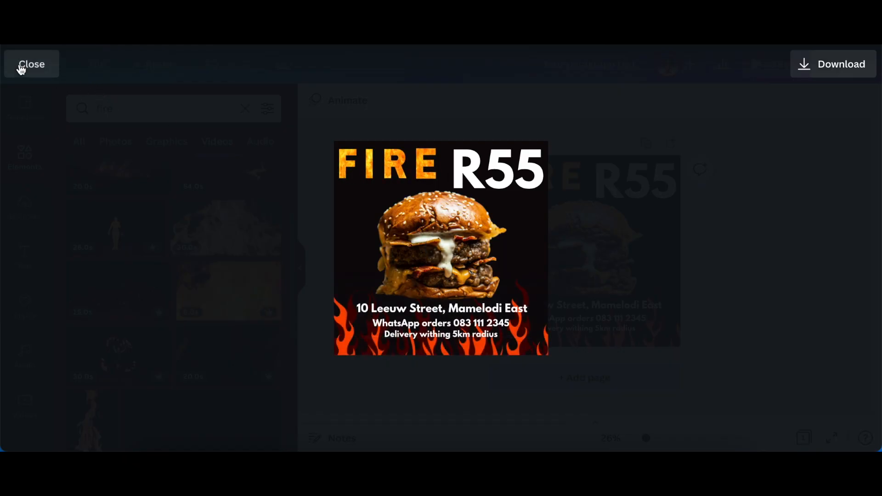
click(22, 69)
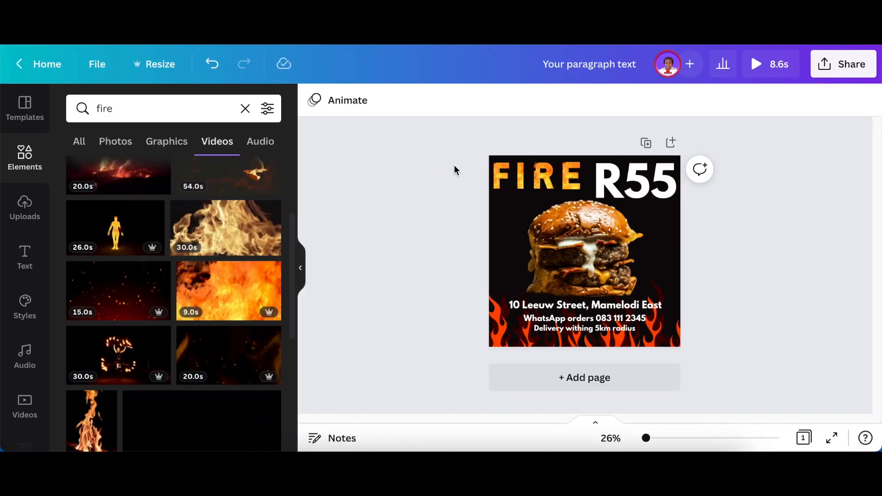
Nudge the I, R and E letters towards the F to tighten the spacing of the word FIRE
click(522, 178)
drag(519, 180, 518, 178)
key(Left)
key(Left)
key(Left)
click(539, 178)
key(Left)
key(Left)
key(Left)
key(Left)
key(Left)
key(Left)
key(Left)
key(Left)
key(Left)
key(Left)
key(Left)
key(Left)
click(569, 178)
key(Left)
key(Left)
key(Left)
key(Left)
key(Left)
key(Left)
key(Left)
key(Left)
key(Left)
key(Left)
key(Left)
key(Left)
key(Left)
key(Left)
key(Left)
key(Left)
Group the four FIRE letters, tilt the group upward to the right, and place it just above the burger's left side
click(501, 179)
drag(460, 180, 573, 185)
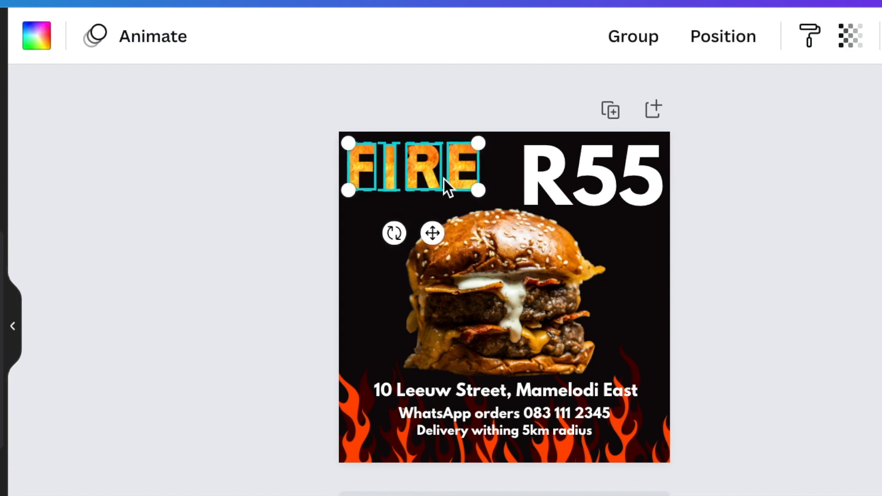
click(648, 40)
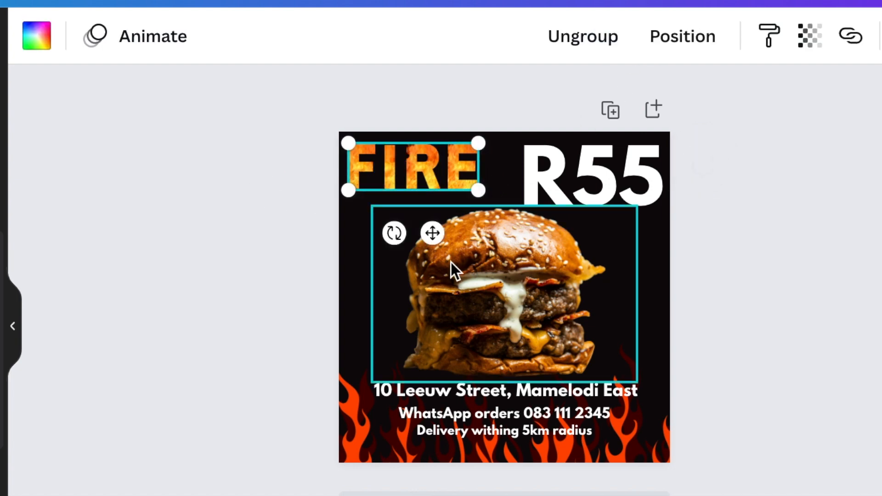
drag(394, 233, 444, 244)
drag(467, 212, 466, 244)
click(236, 236)
Add the text "PURE", enlarge it to about size 56, tilt it parallel to FIRE, and place it directly above that word
key(t)
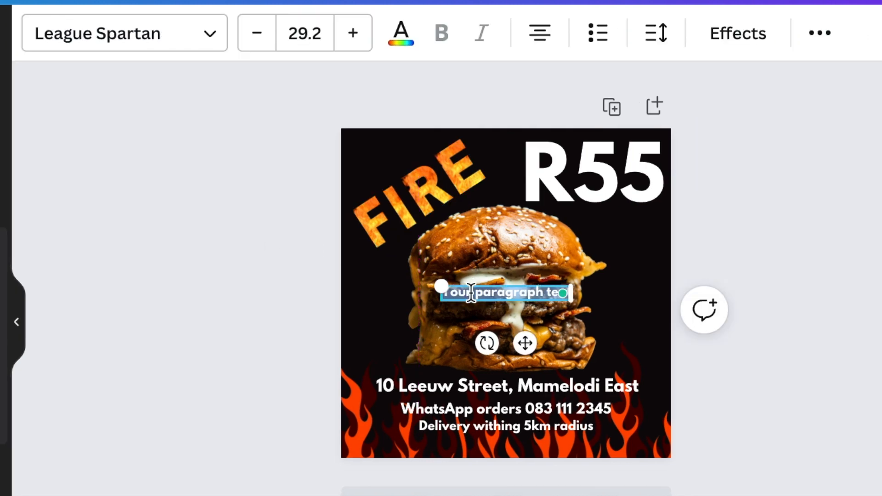
key(BackSpace)
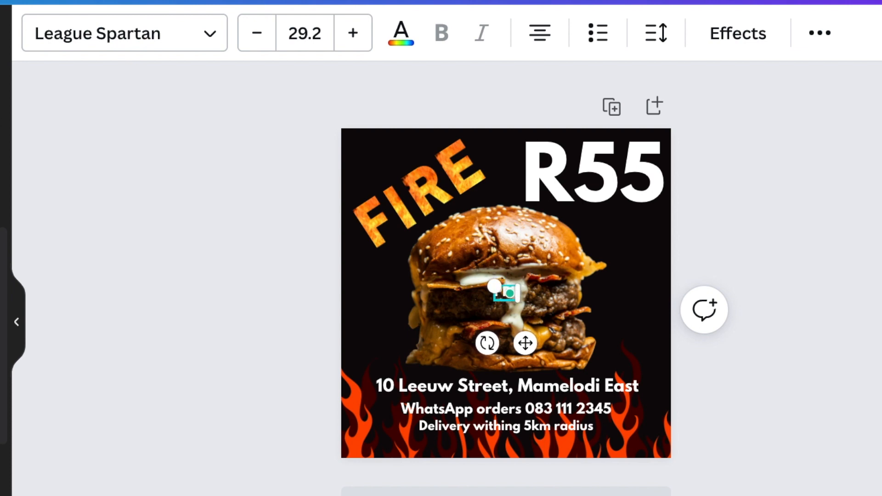
drag(491, 290, 433, 280)
drag(416, 351, 462, 358)
drag(433, 281, 390, 160)
drag(434, 149, 425, 154)
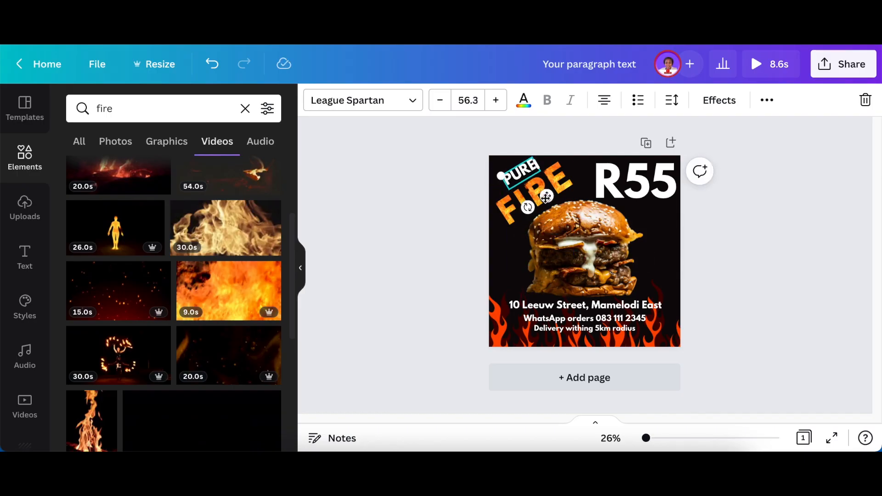
click(274, 226)
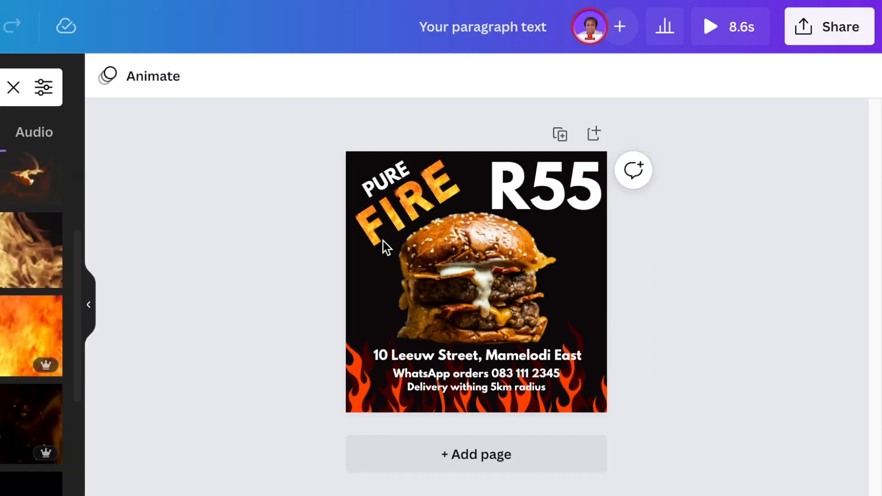
Trim the end of the flame video inside the letter F to a duration of 7.0s
click(361, 205)
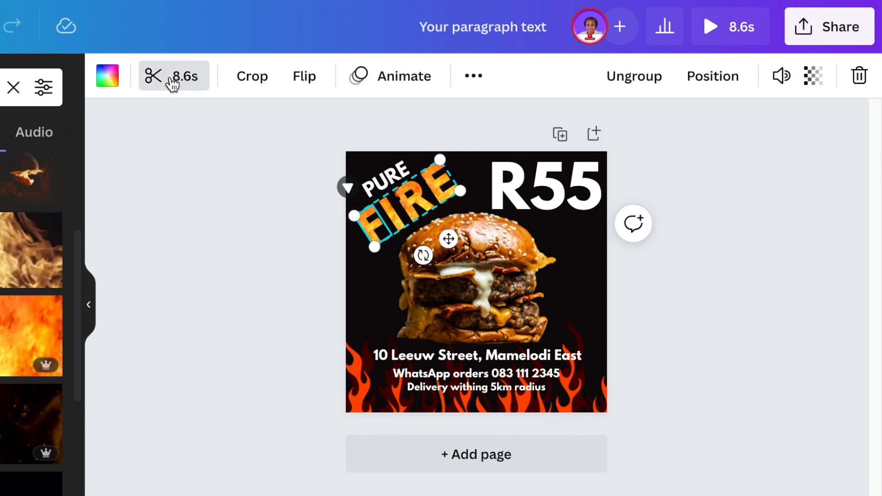
click(172, 78)
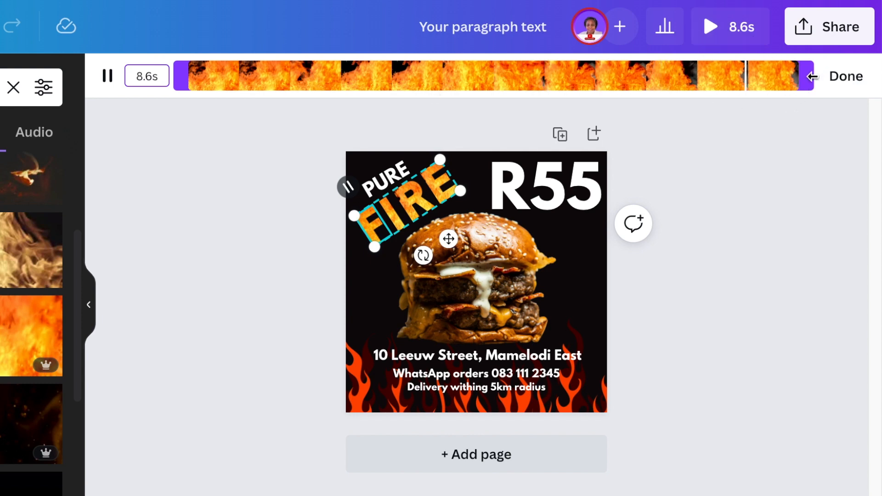
drag(795, 75, 696, 73)
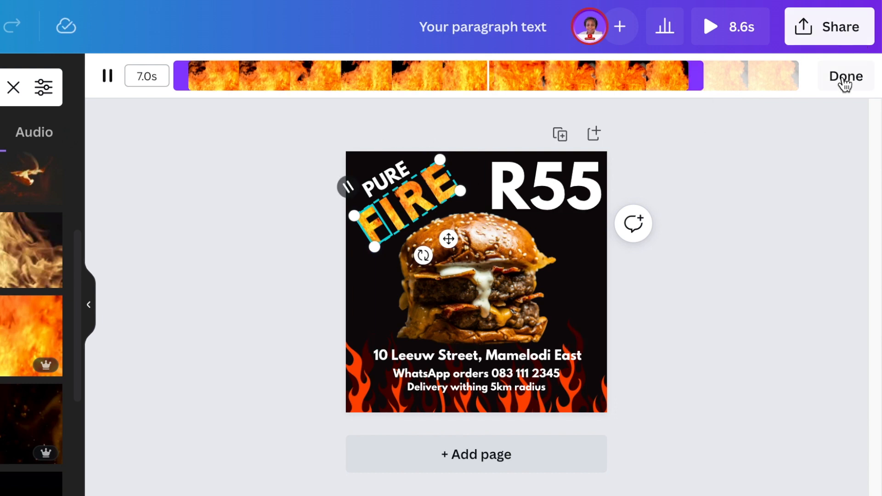
click(780, 170)
Shorten the flame video in the letter I to 7.0s by cutting off its end
click(346, 241)
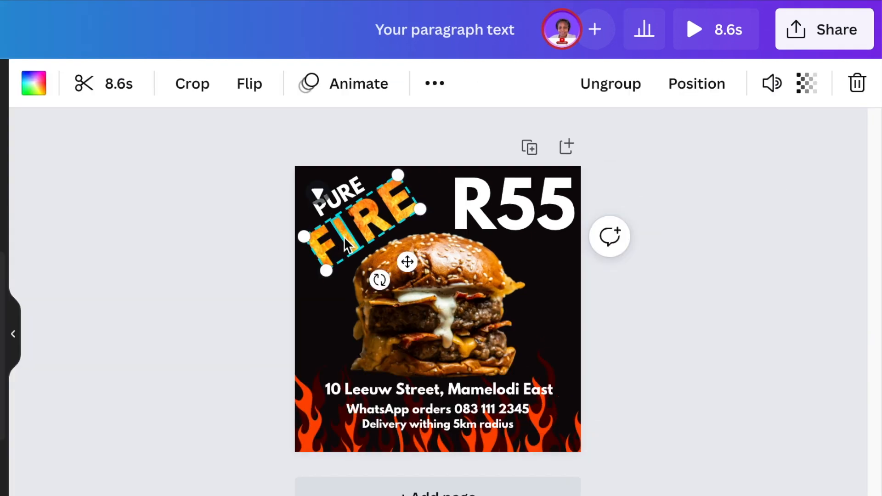
click(112, 85)
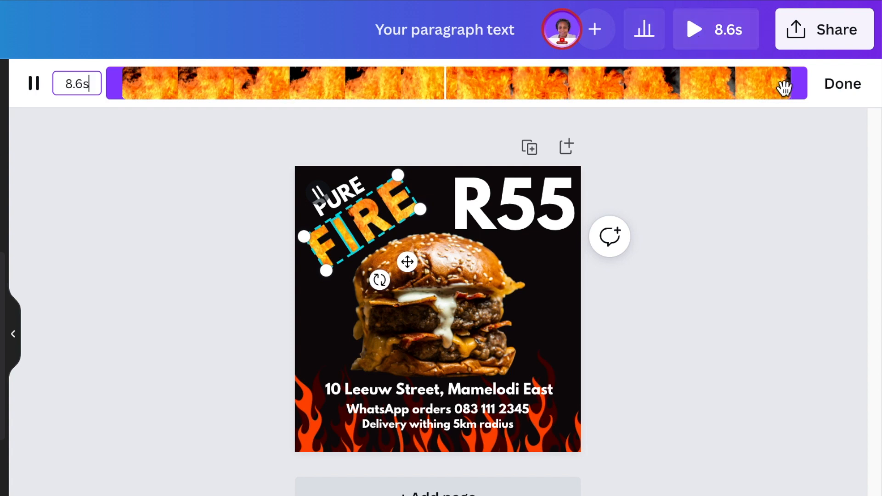
drag(800, 83, 676, 75)
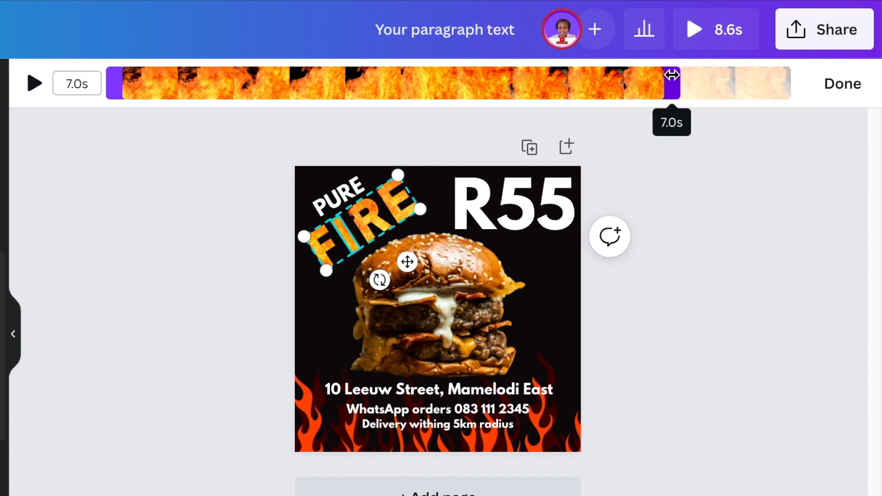
Trim the flame videos in the letters R and E to 7.0s as well
click(380, 216)
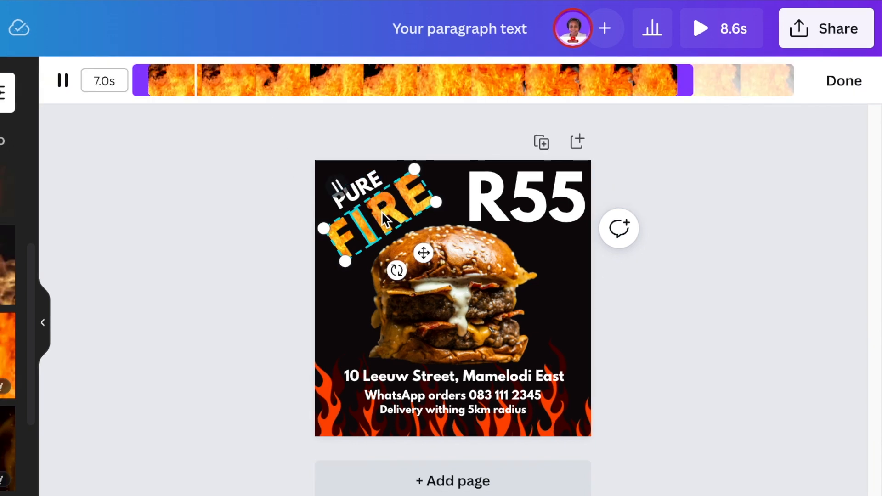
click(382, 213)
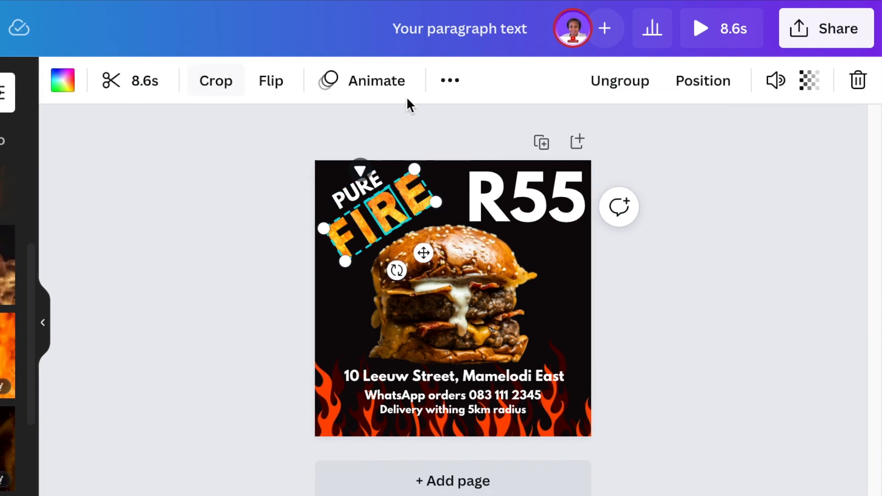
click(144, 84)
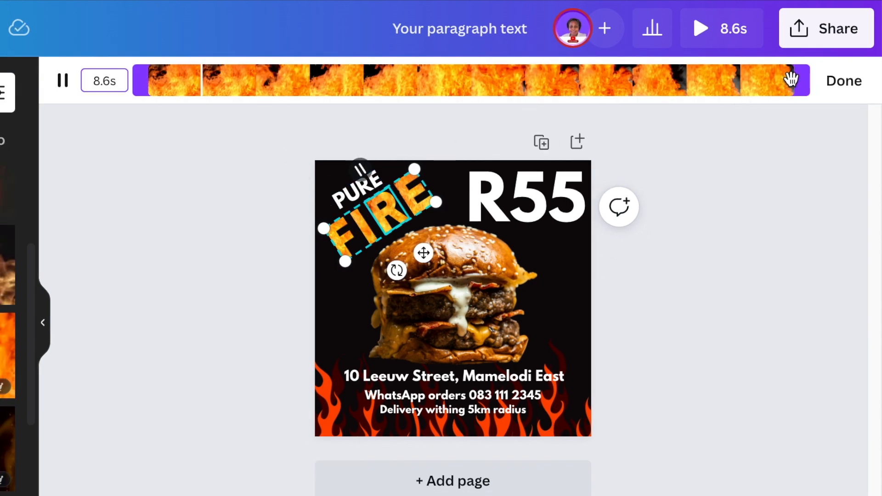
drag(809, 81, 772, 81)
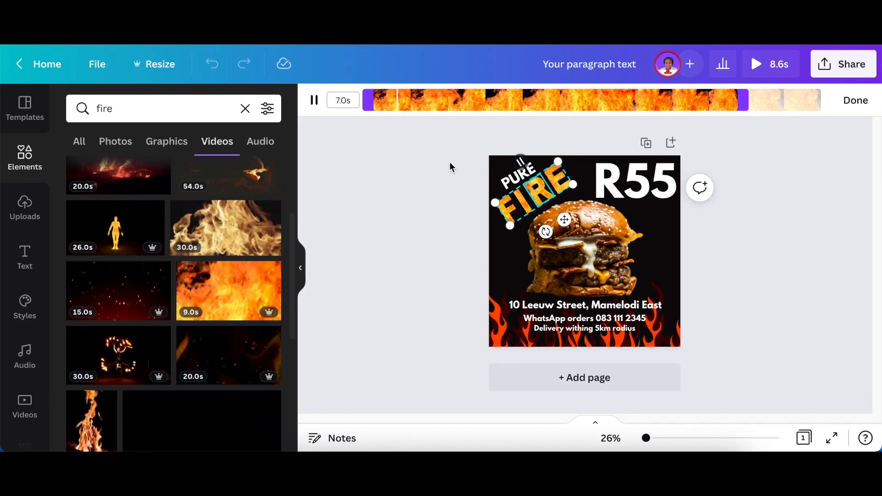
click(855, 99)
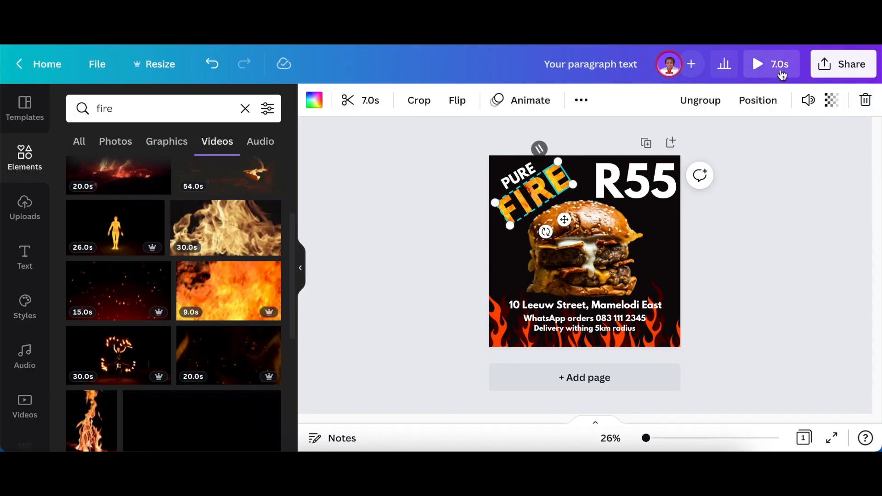
Preview the animated burger advertisement in full screen and return to the editor
click(791, 191)
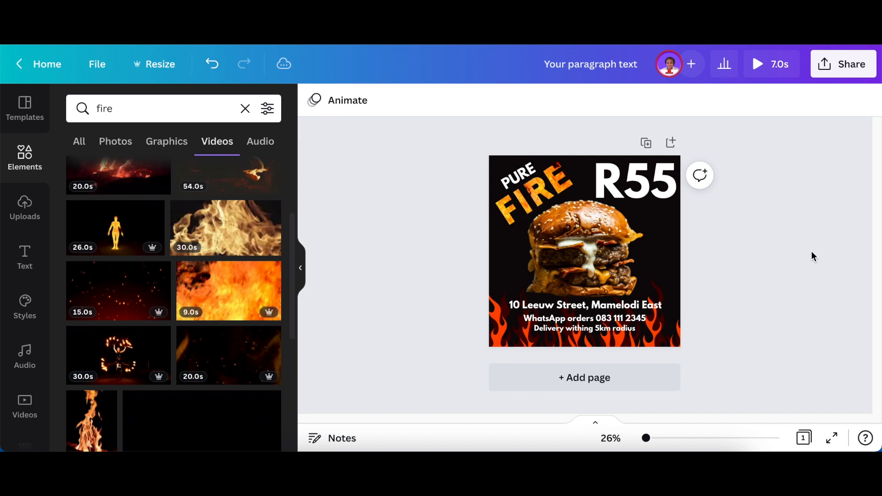
click(832, 440)
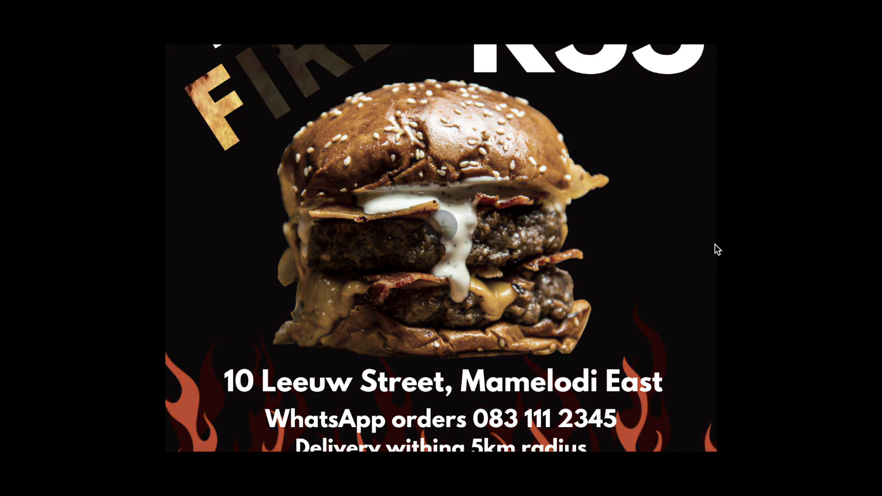
key(Escape)
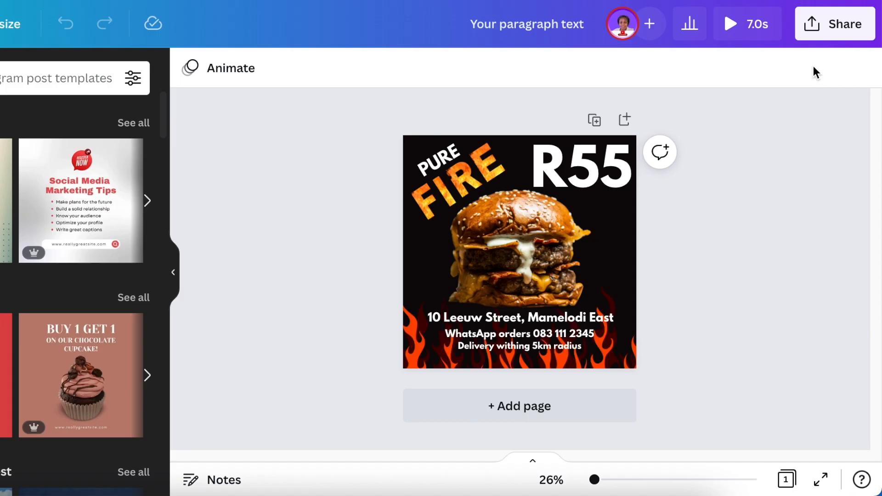